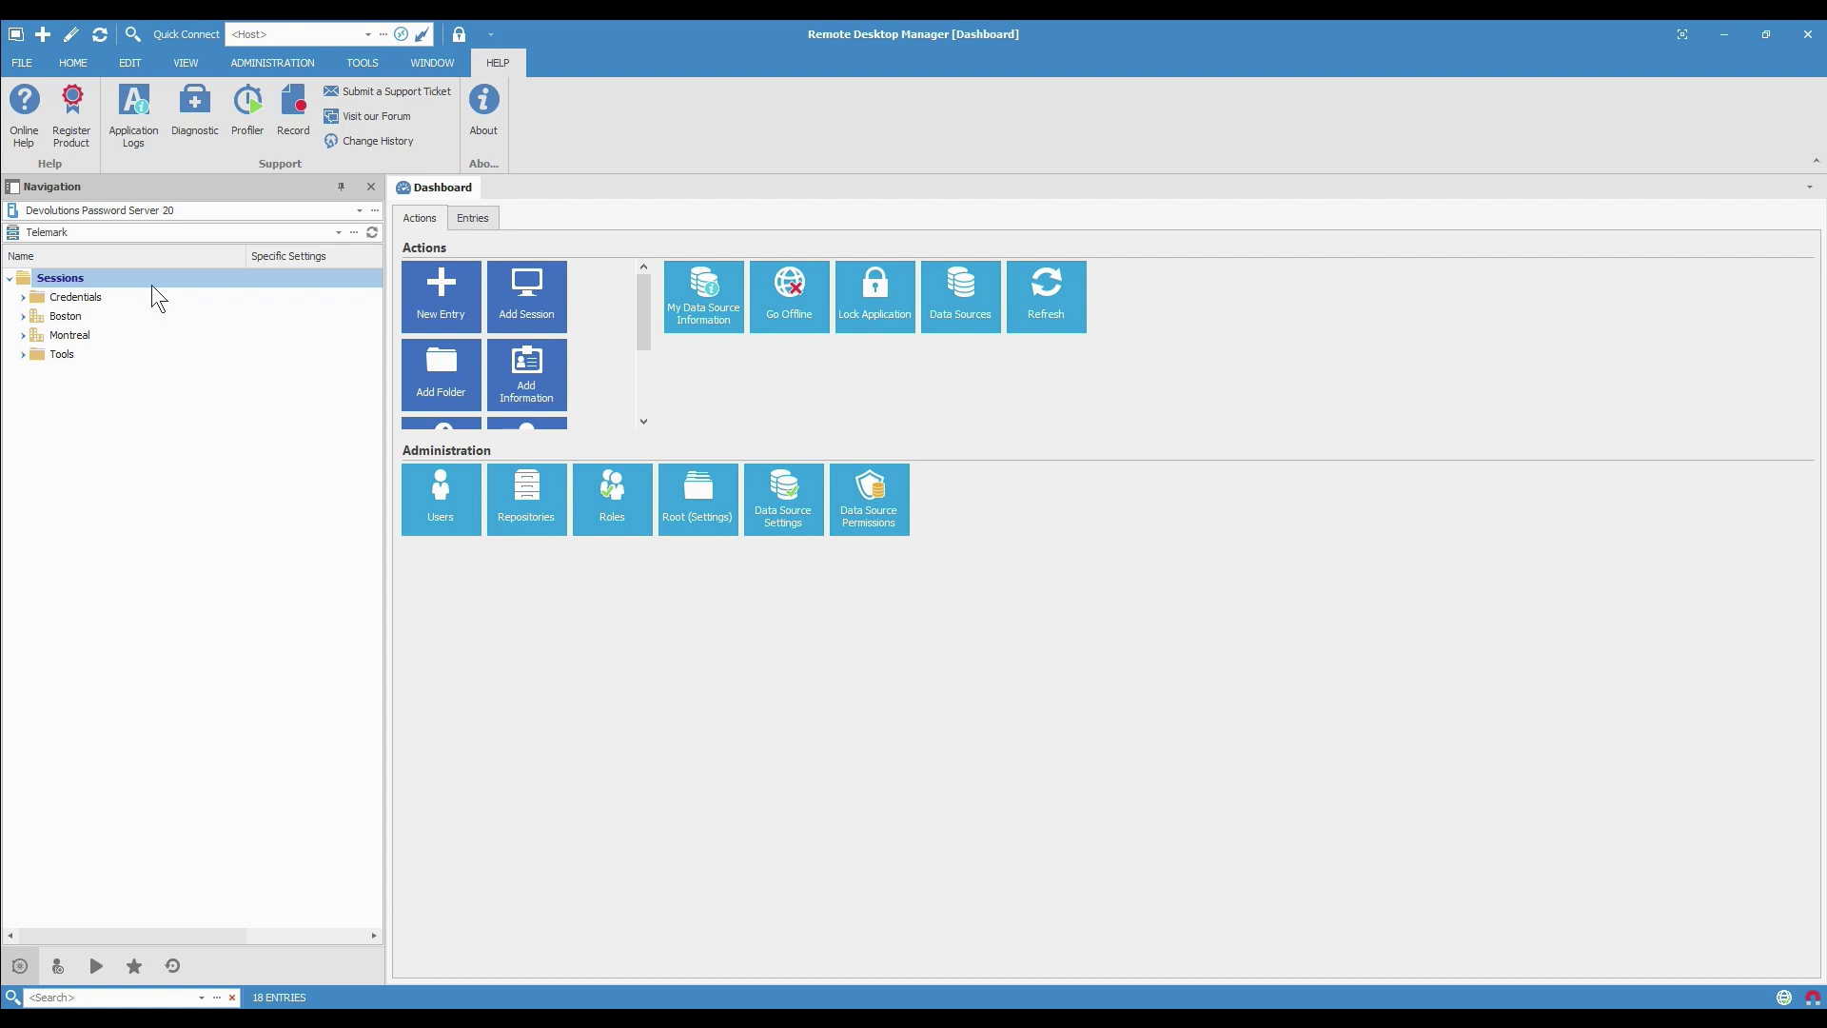
# Dismiss the Sessions tree actions and start an Export All (.rdm) from the File export page.
pyautogui.rightClick(152, 290)
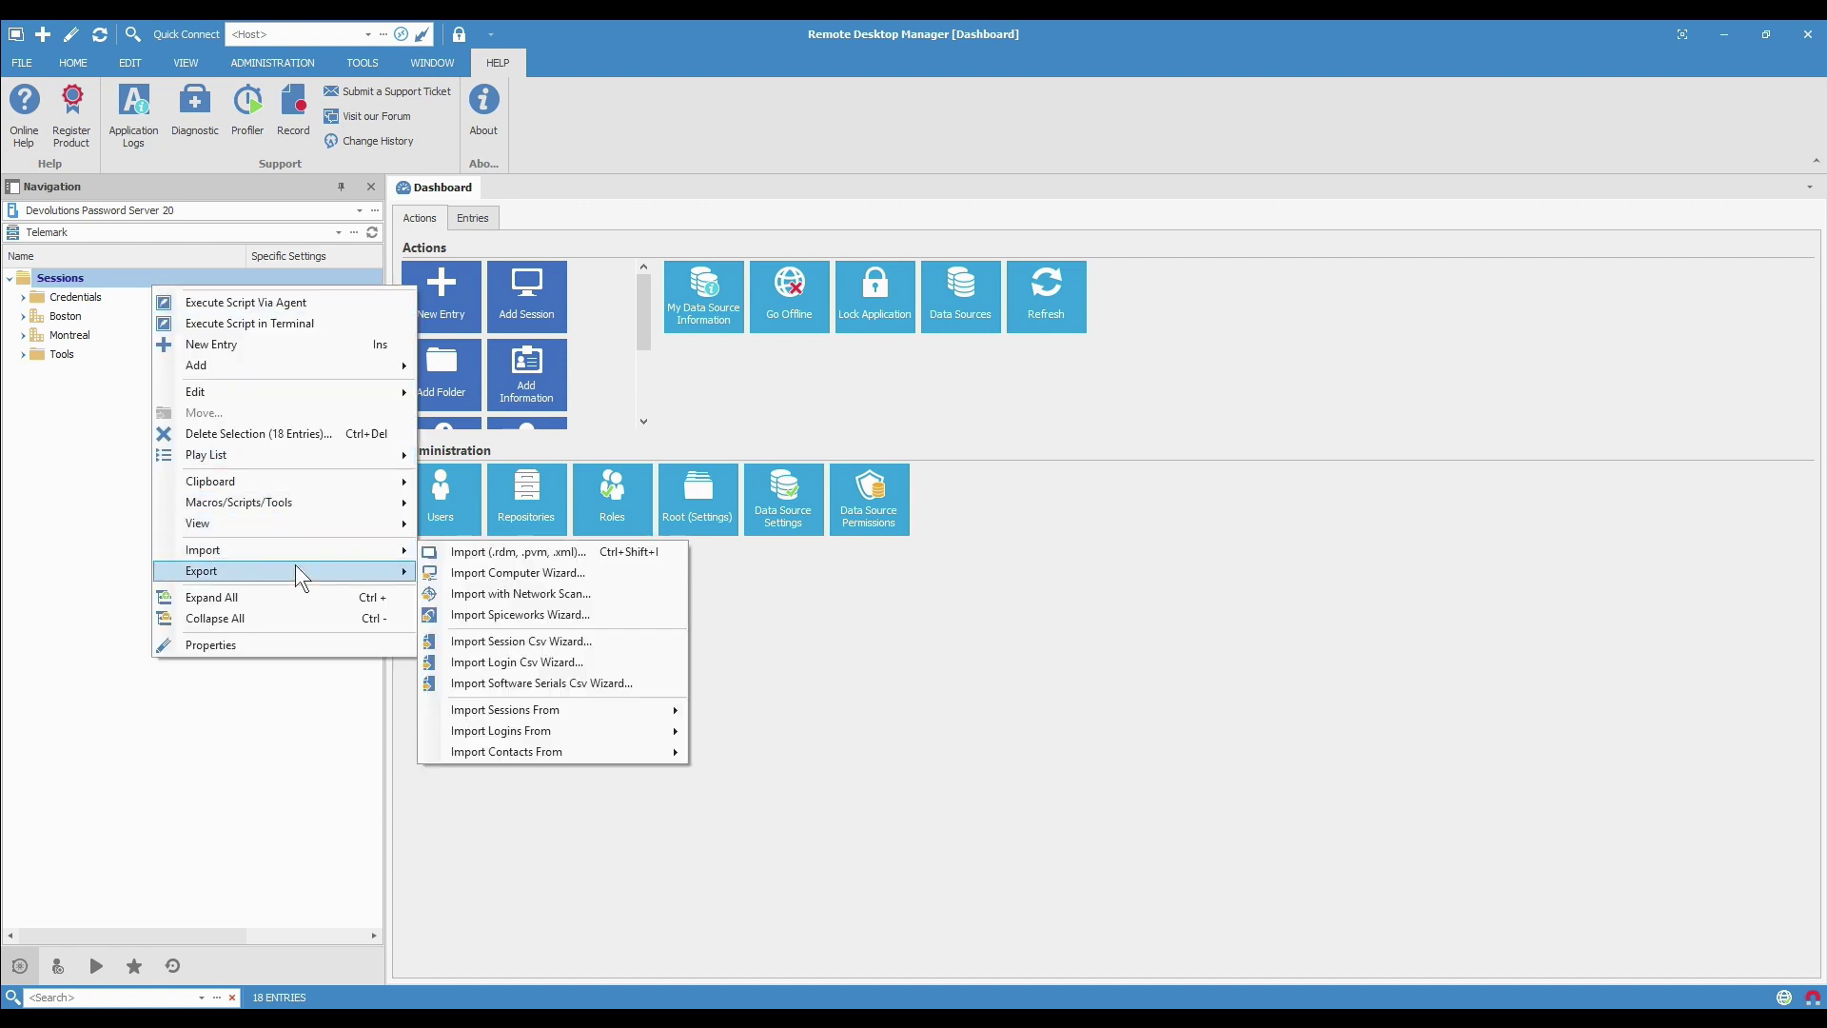
pyautogui.moveTo(297, 573)
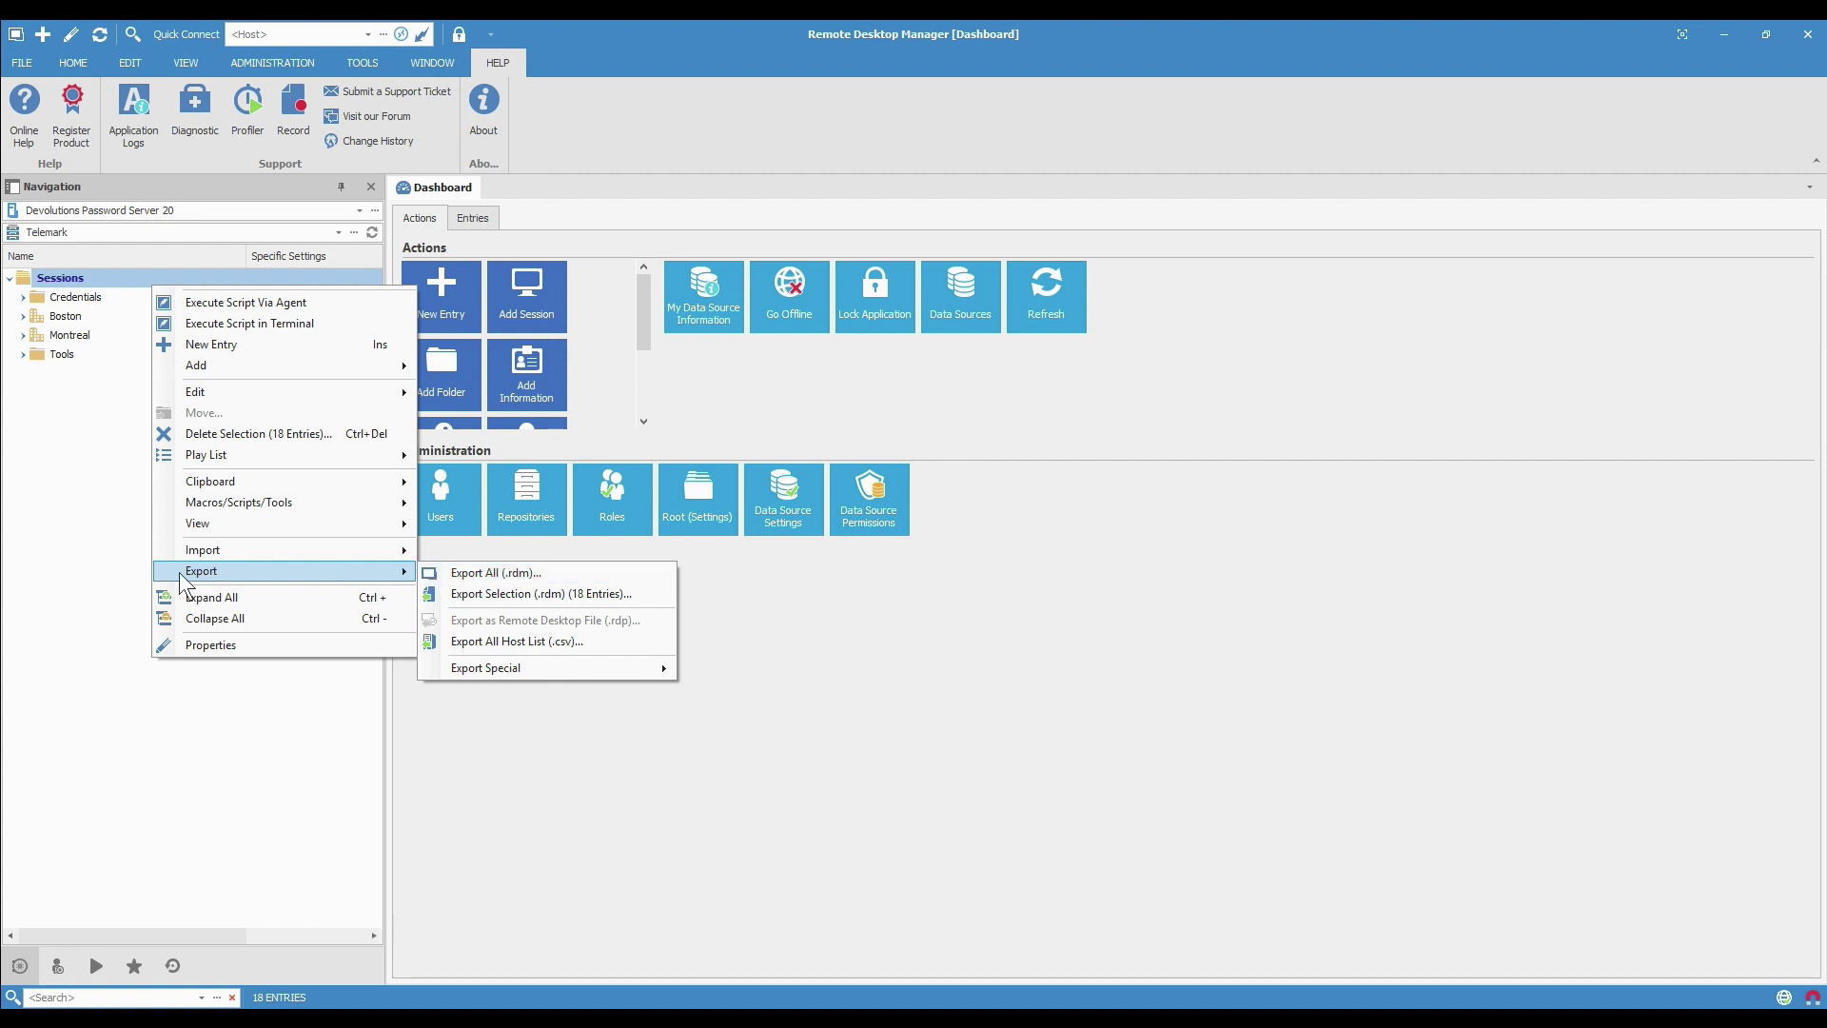
pyautogui.click(90, 538)
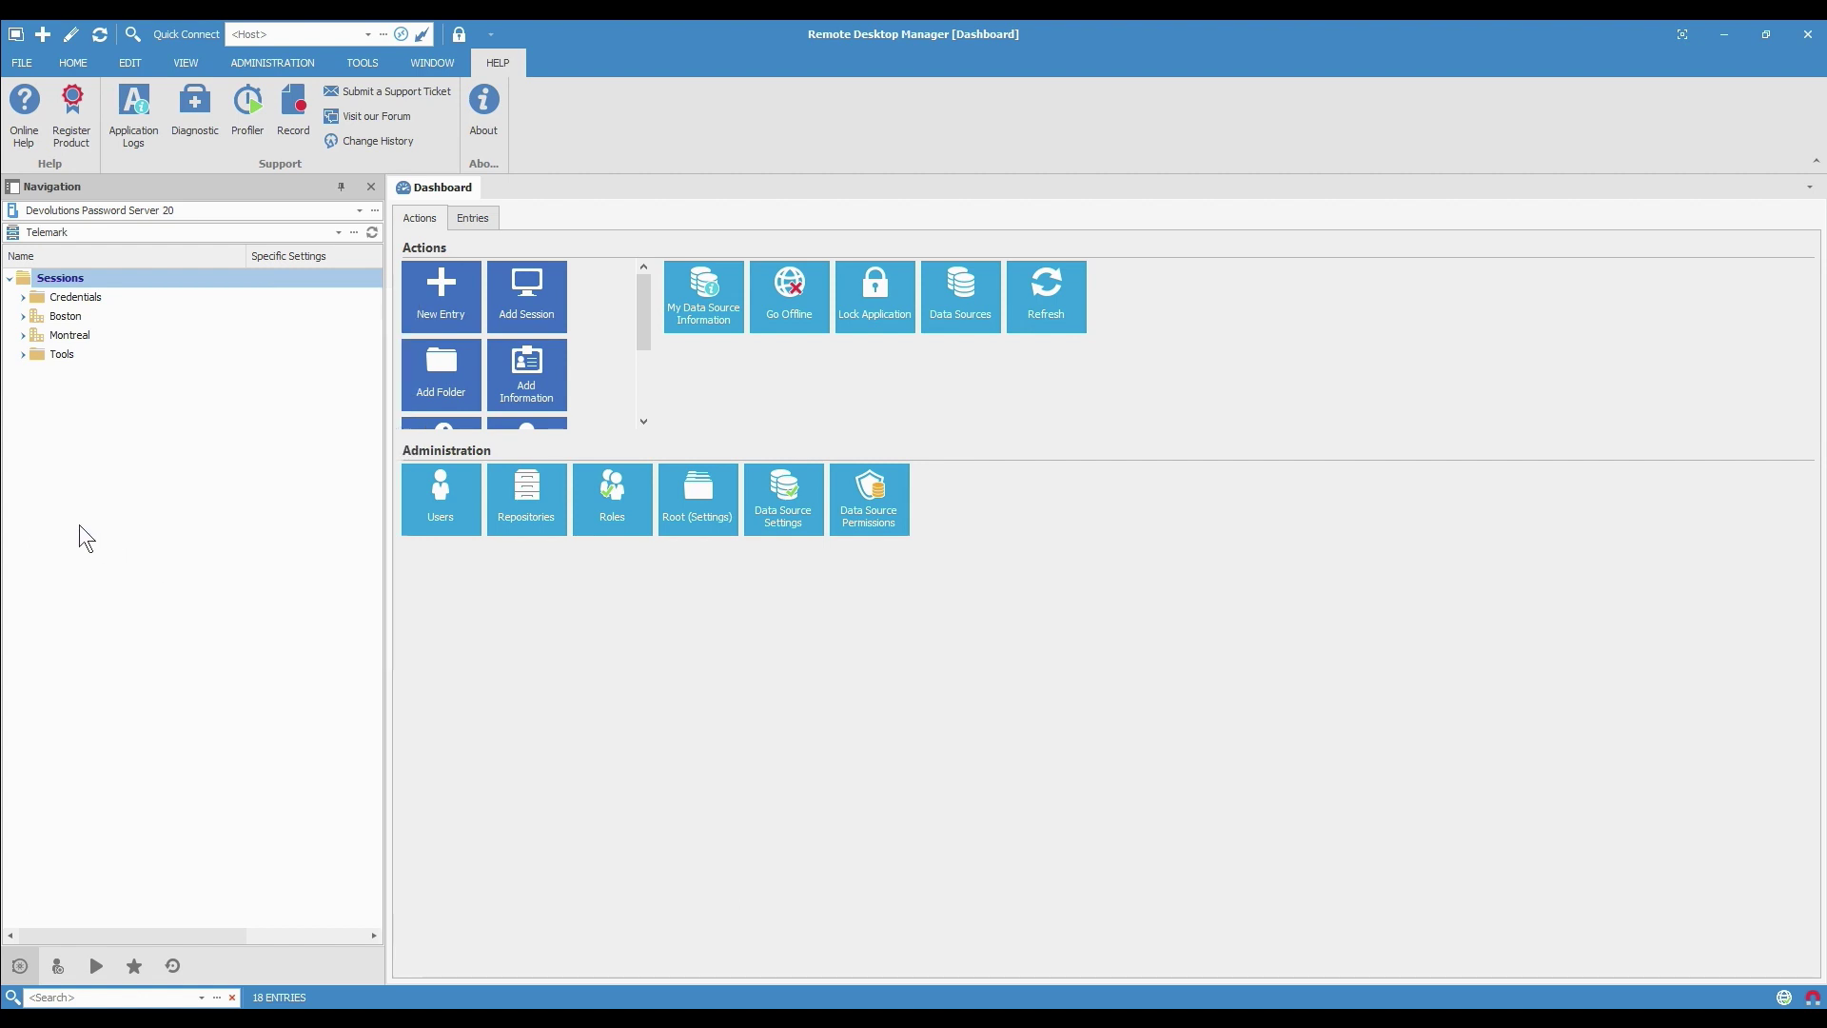
pyautogui.click(21, 65)
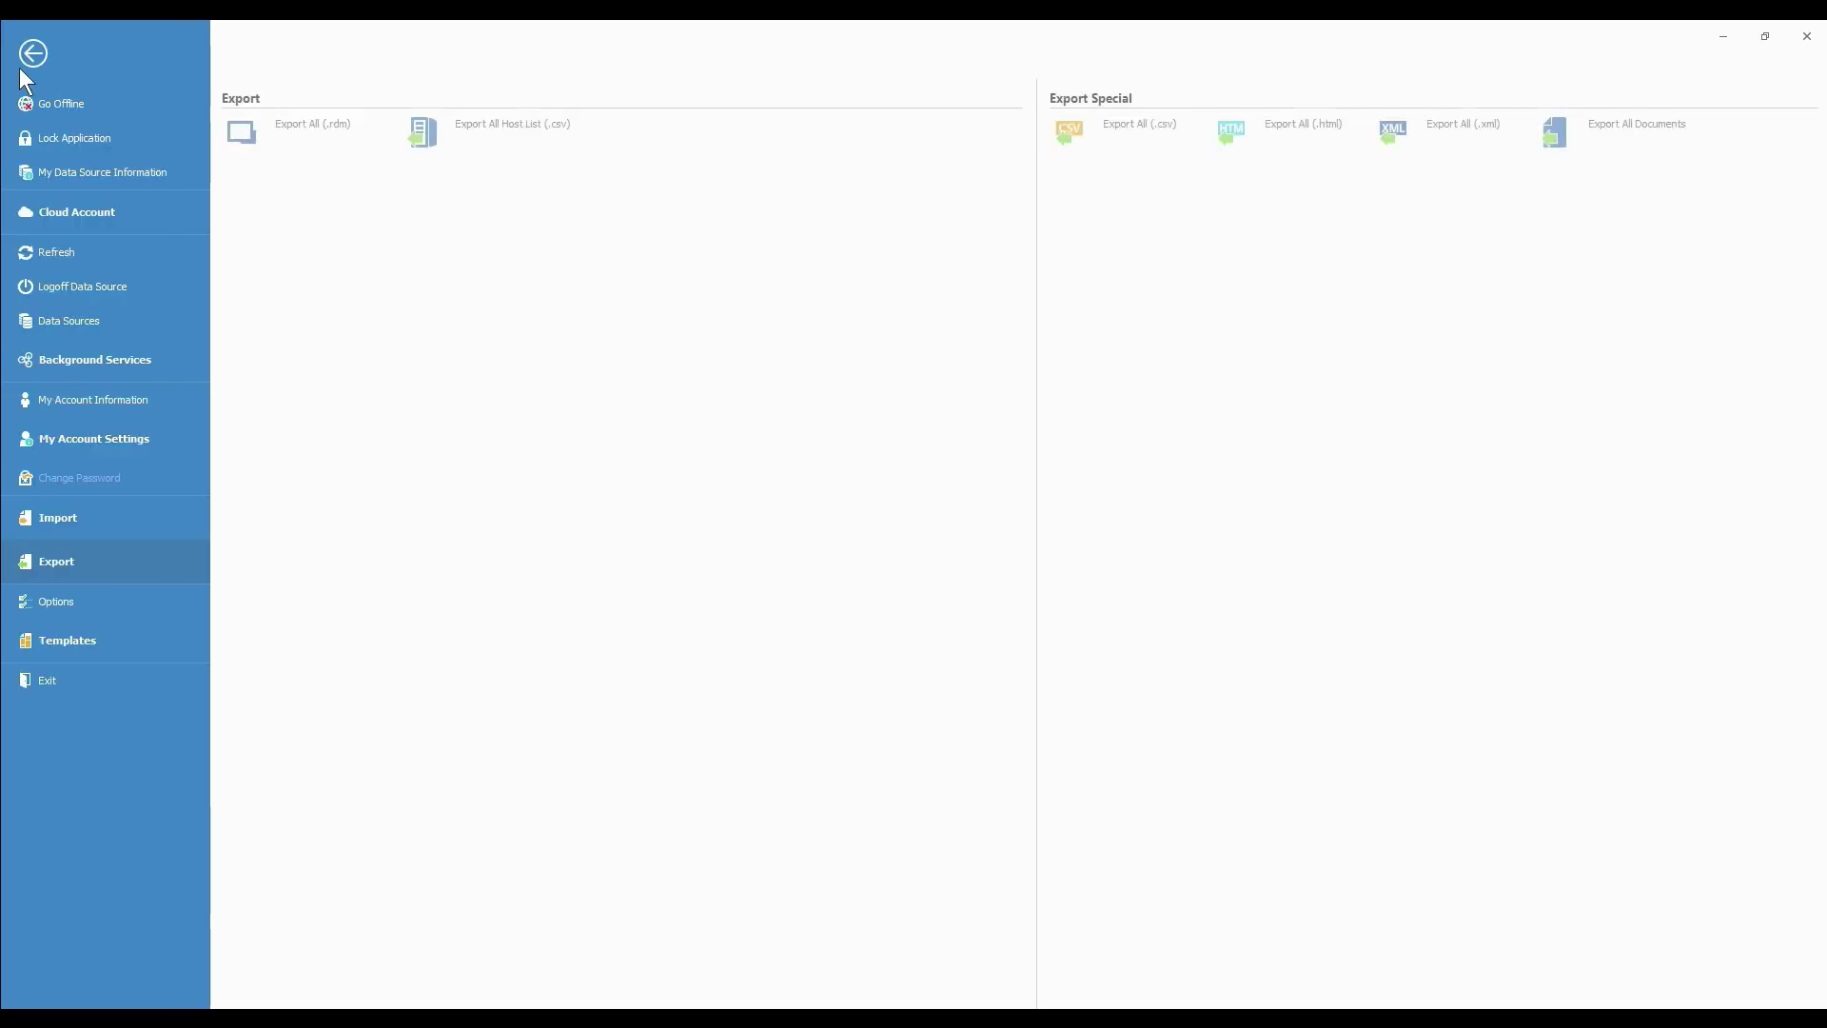
pyautogui.click(317, 150)
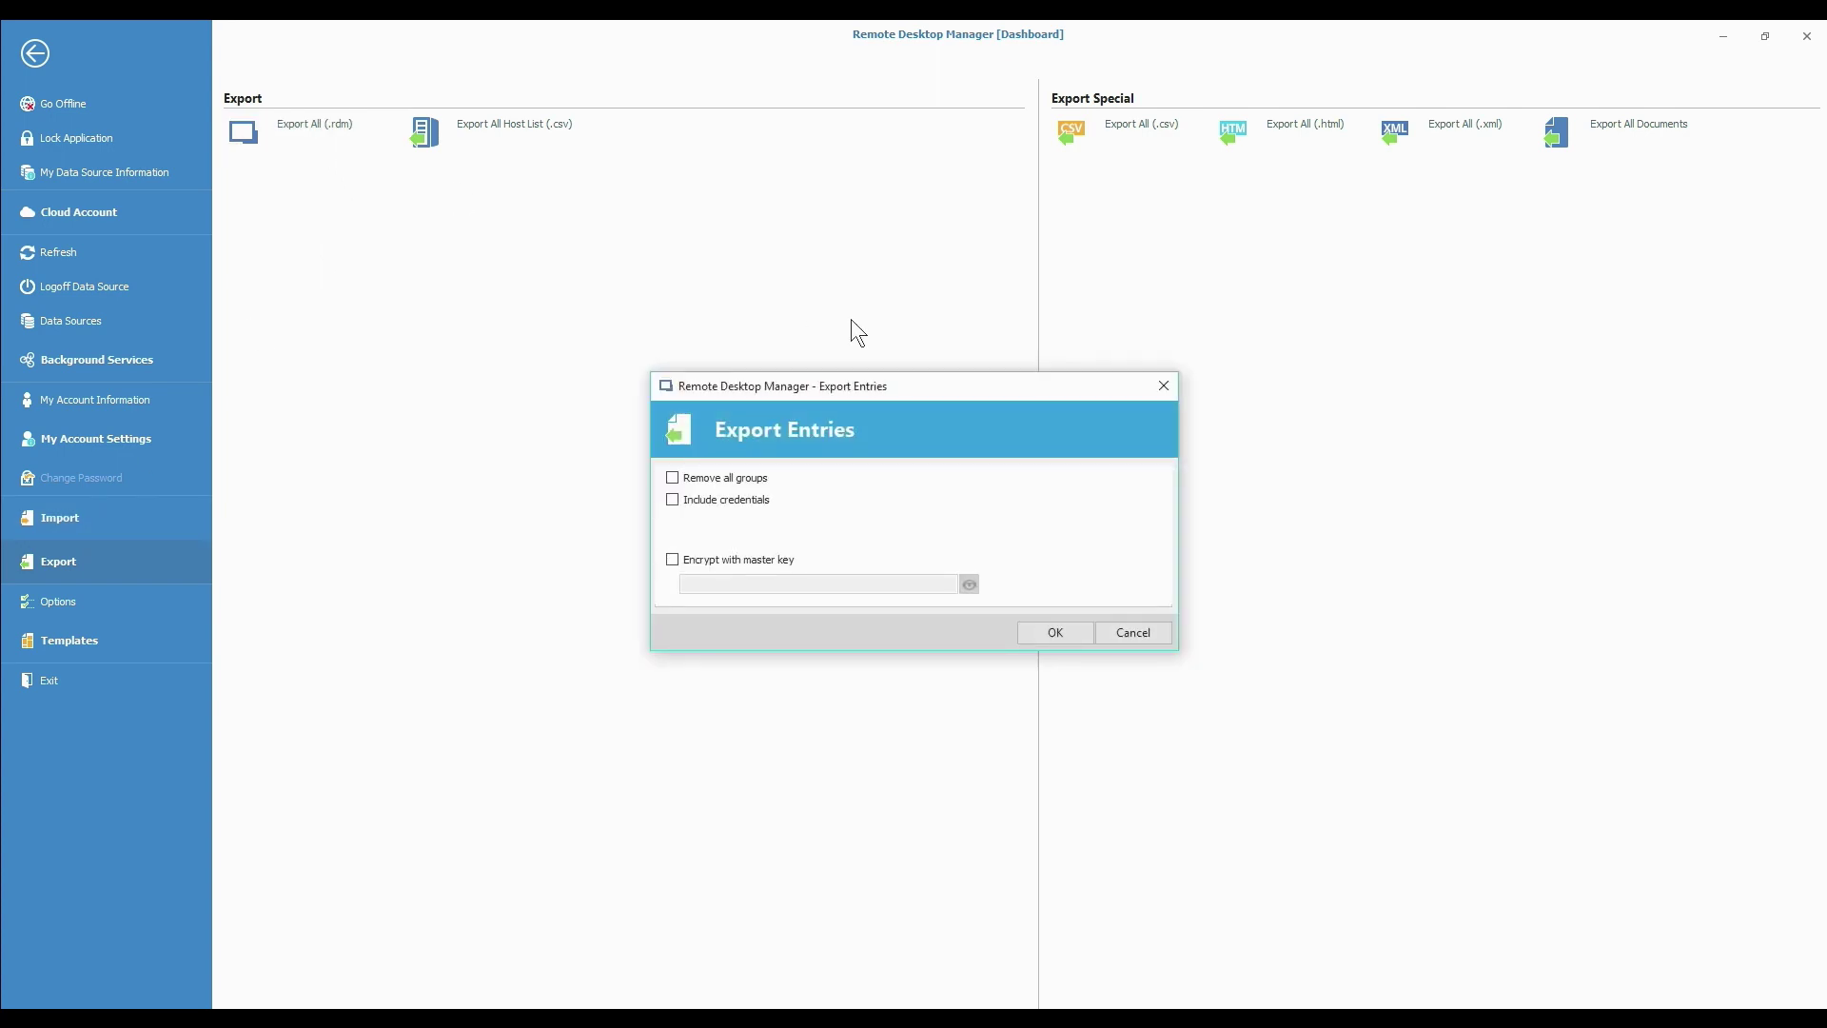
# Cancel the Export All dialog and select the Boston folder plus one Credentials entry.
pyautogui.click(1133, 633)
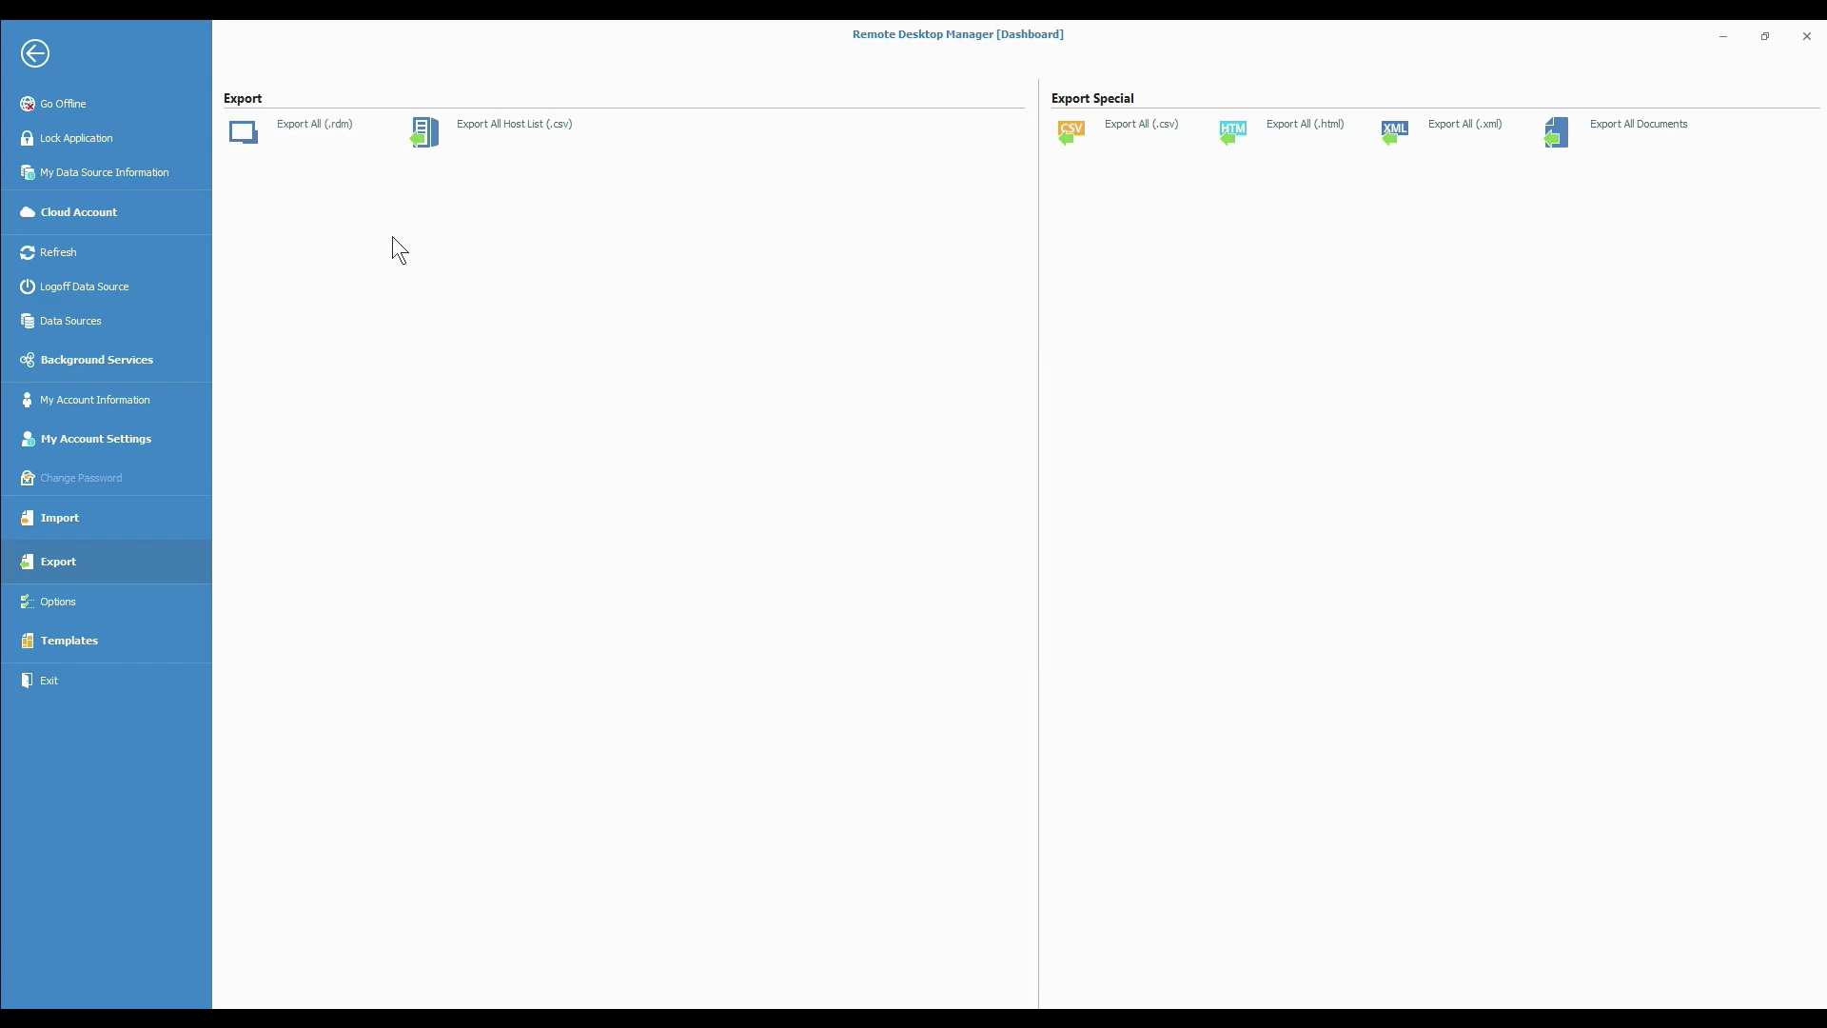
pyautogui.click(40, 53)
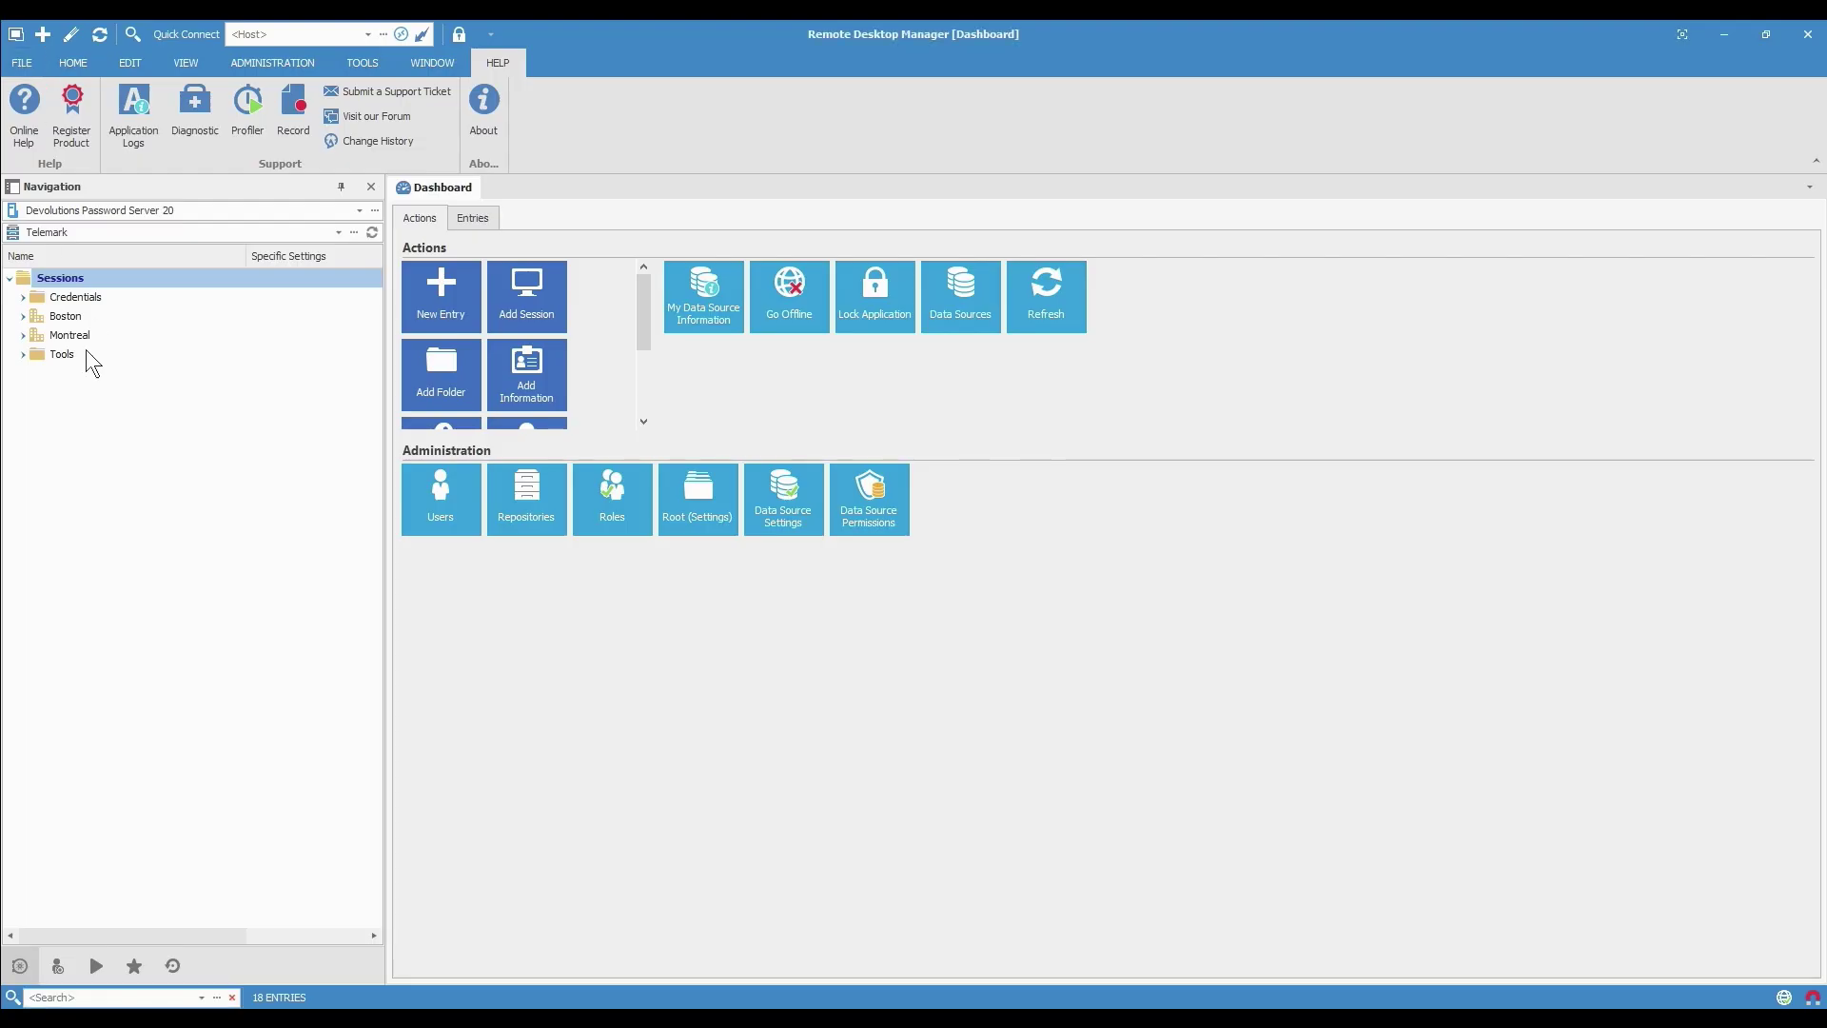
pyautogui.click(24, 317)
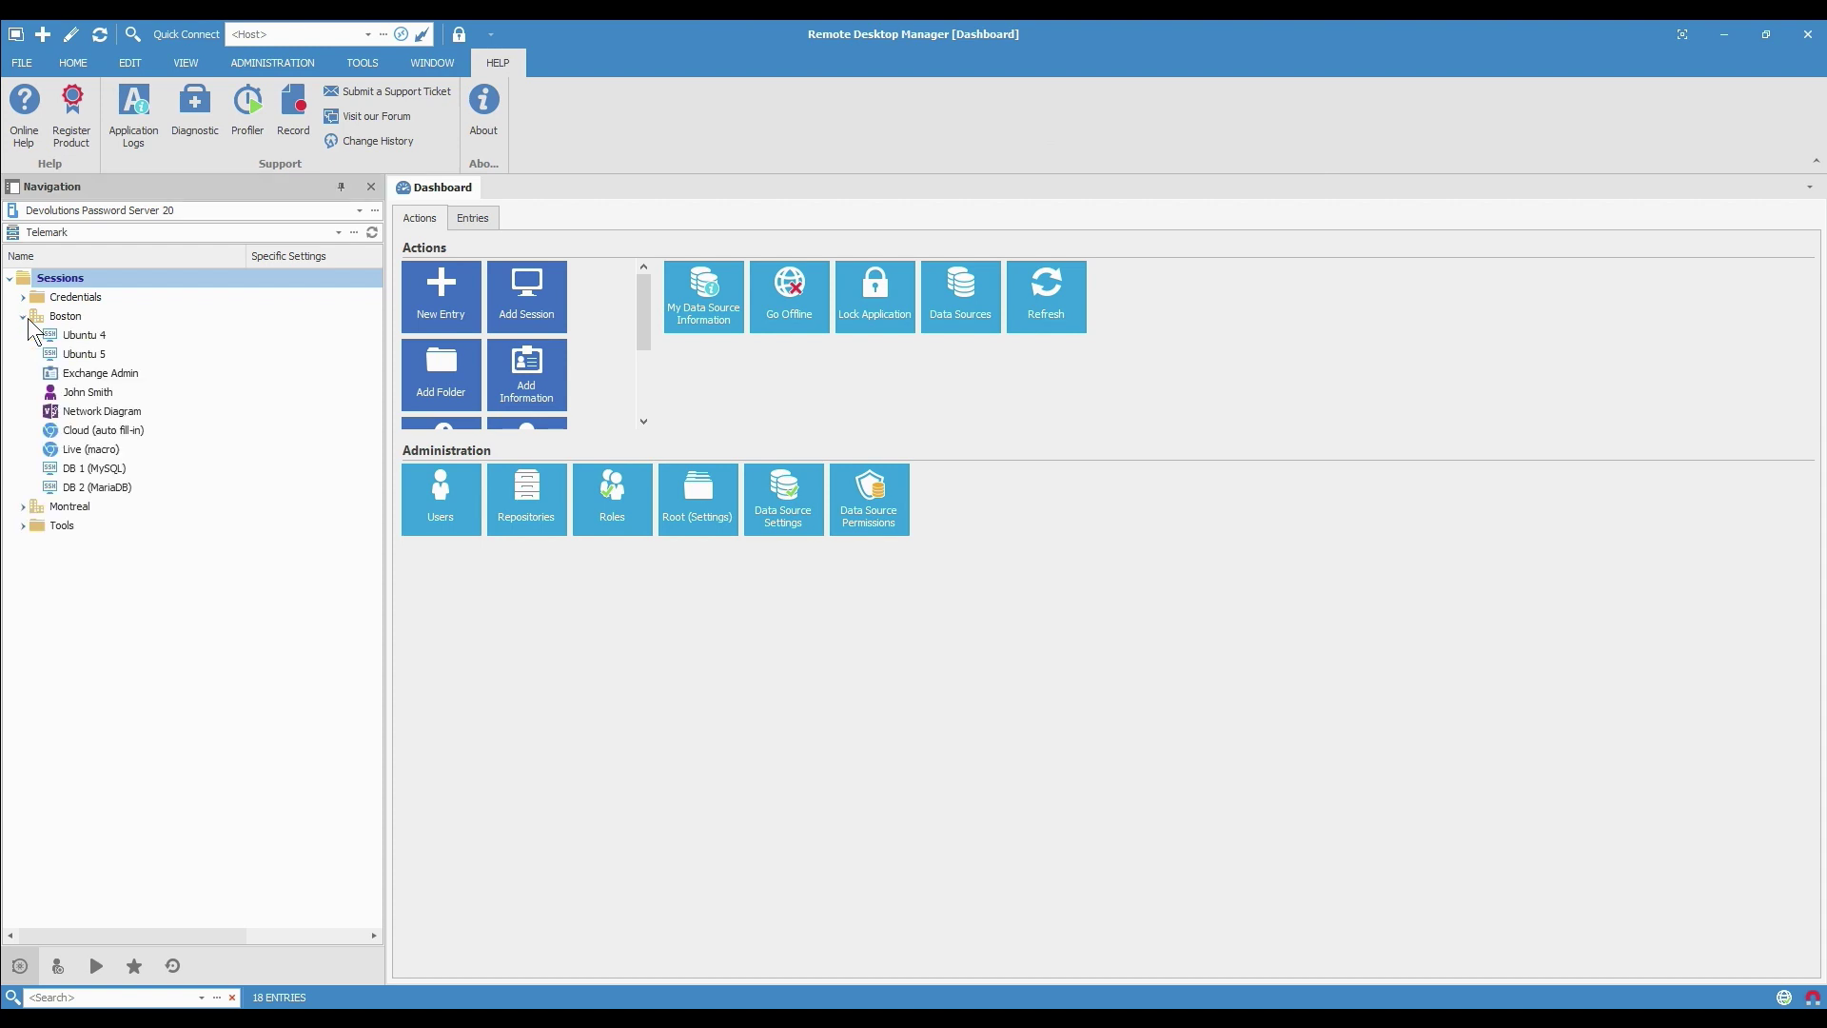
pyautogui.doubleClick(59, 317)
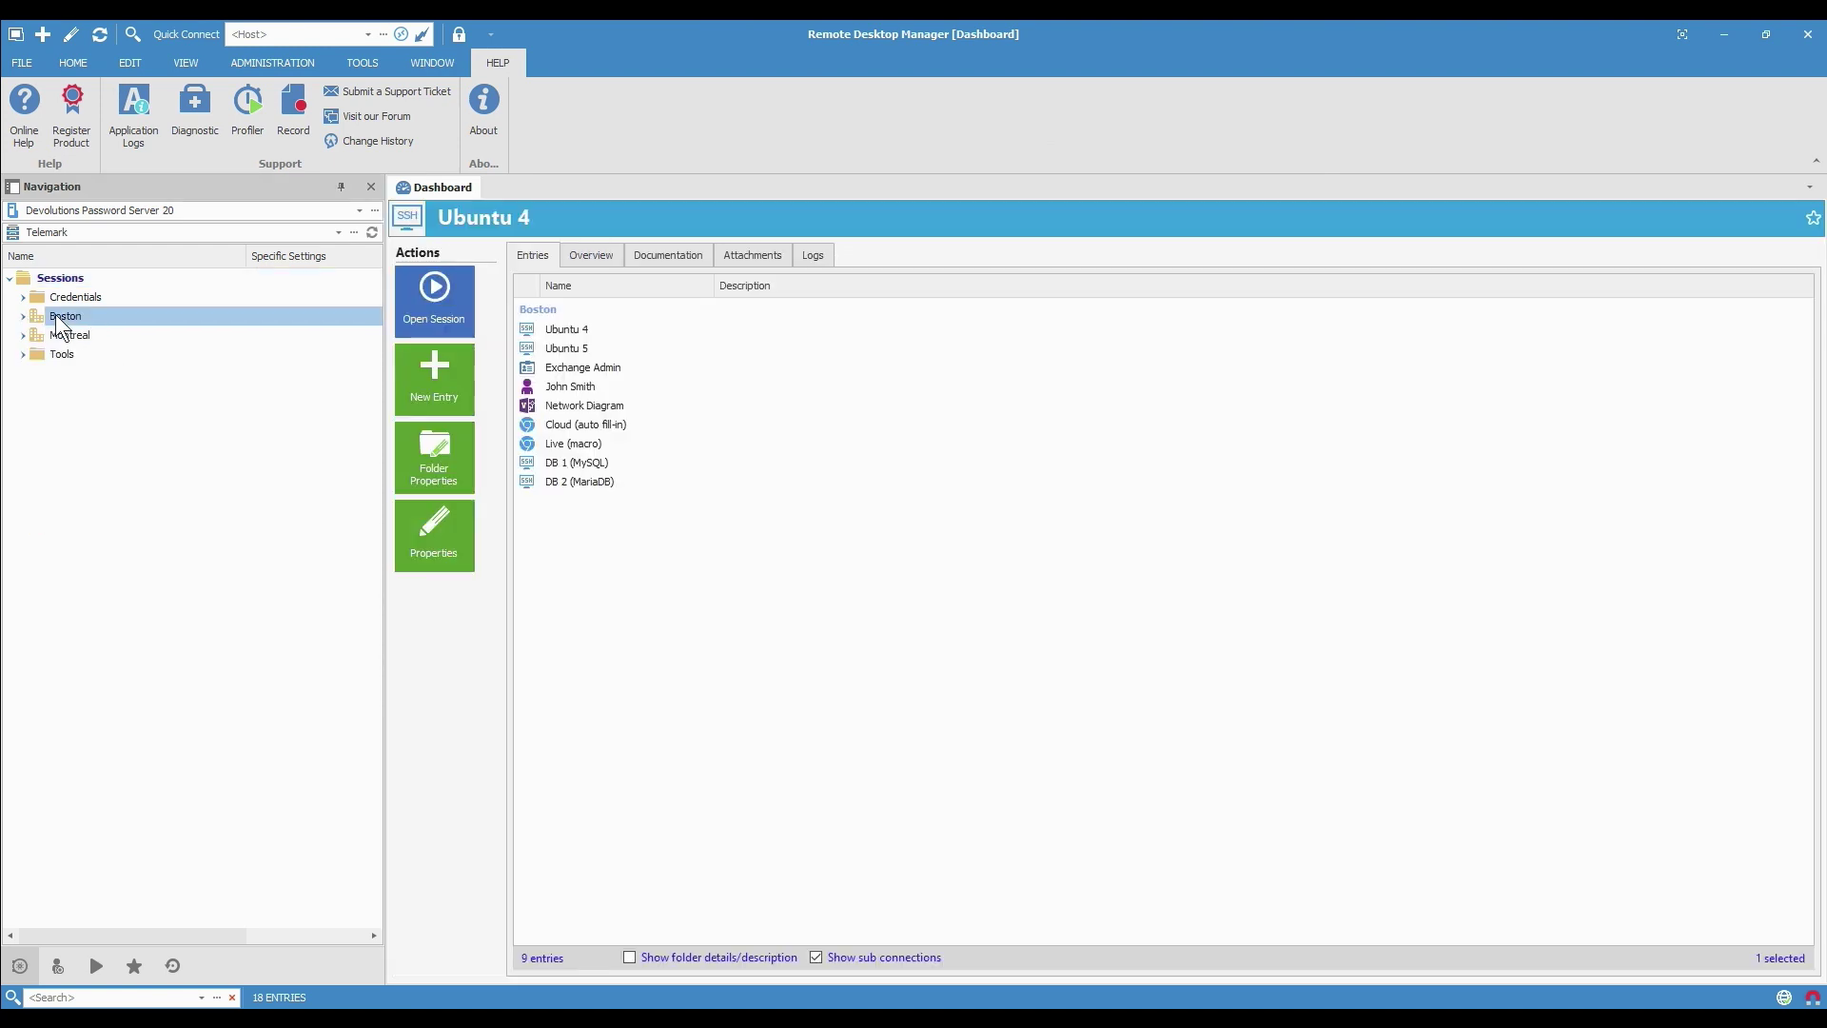
pyautogui.click(23, 297)
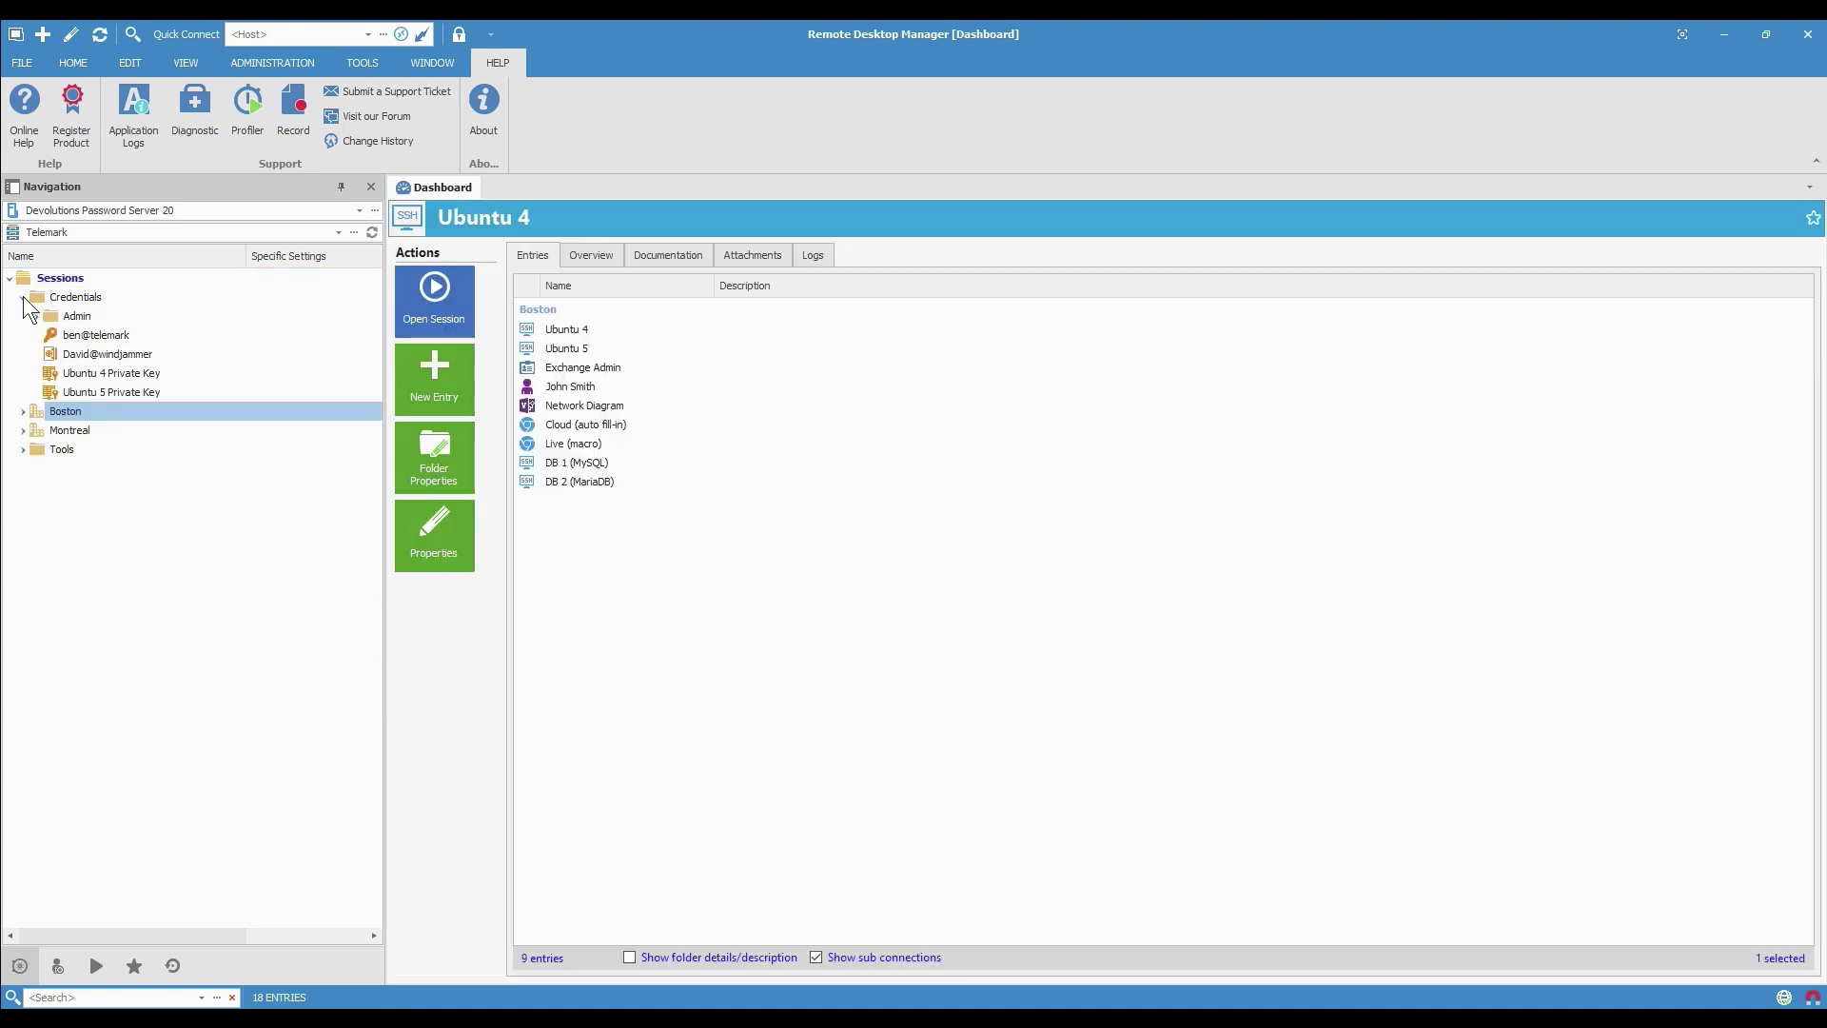
pyautogui.keyDown('ctrl'); pyautogui.click(89, 341); pyautogui.keyUp('ctrl')
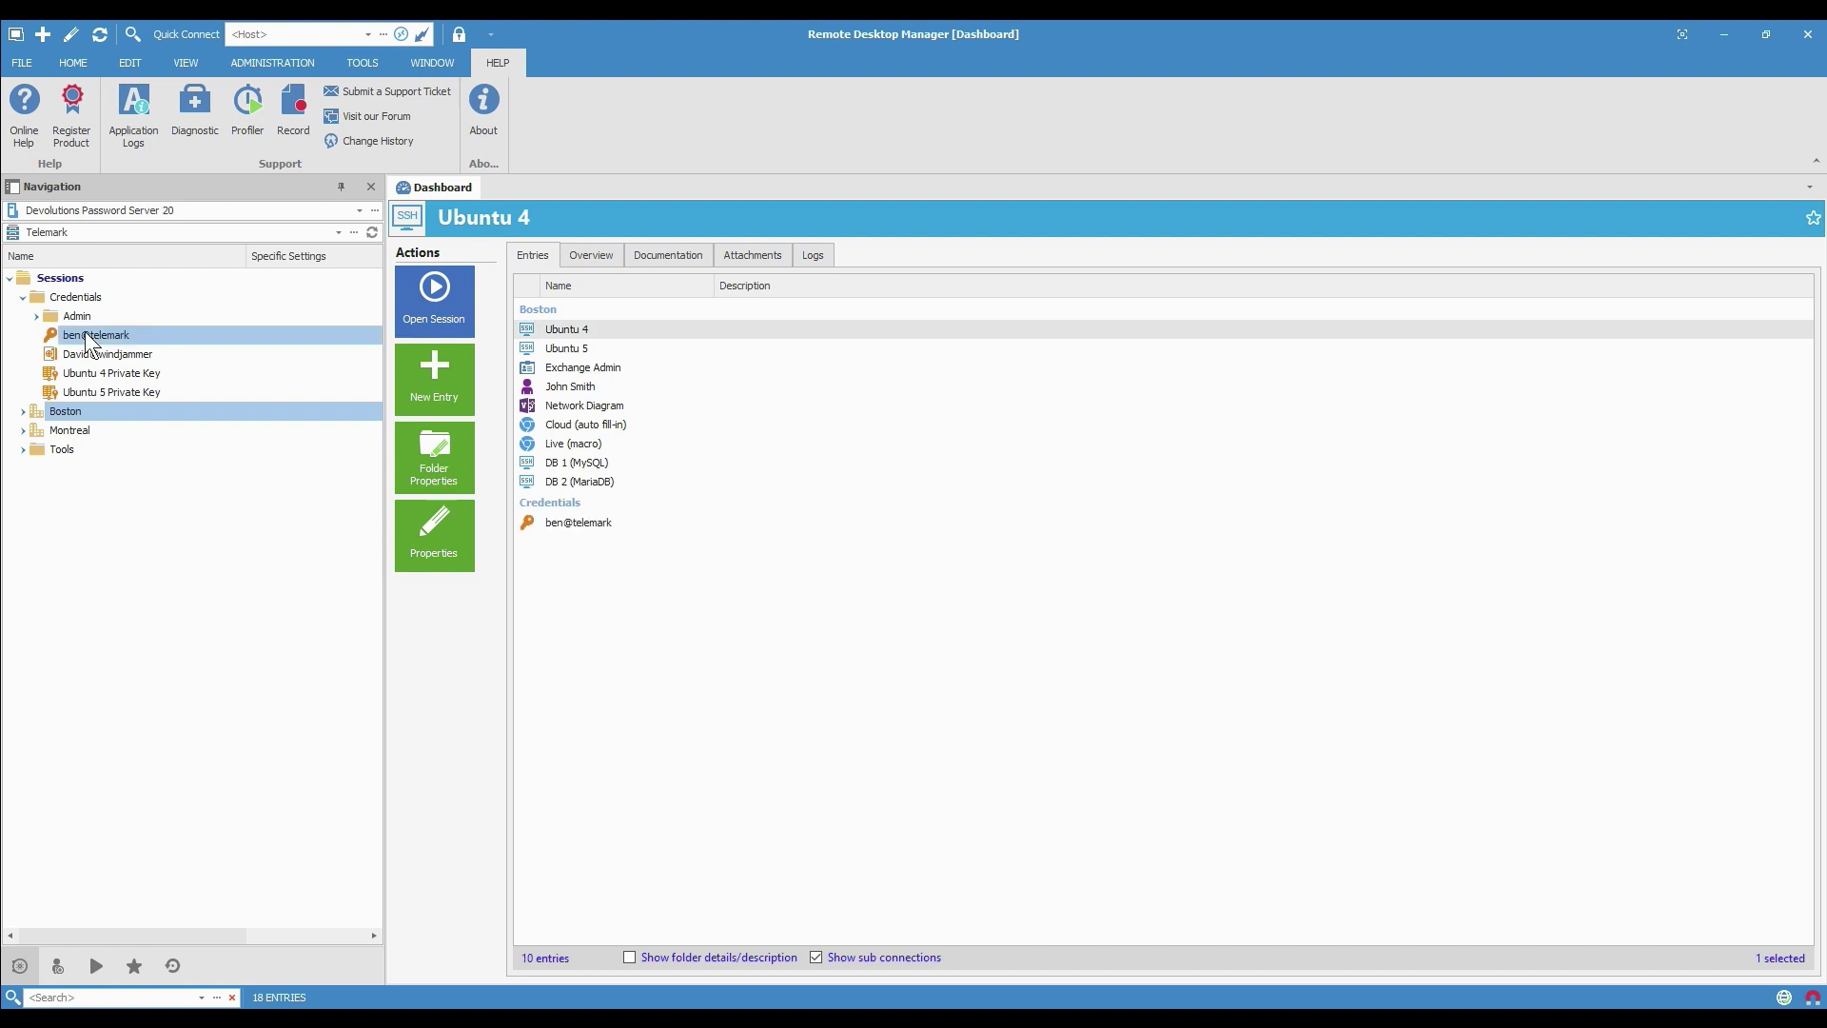
# Export the selected folder and credential with Export Folder (.rdm).
pyautogui.rightClick(87, 335)
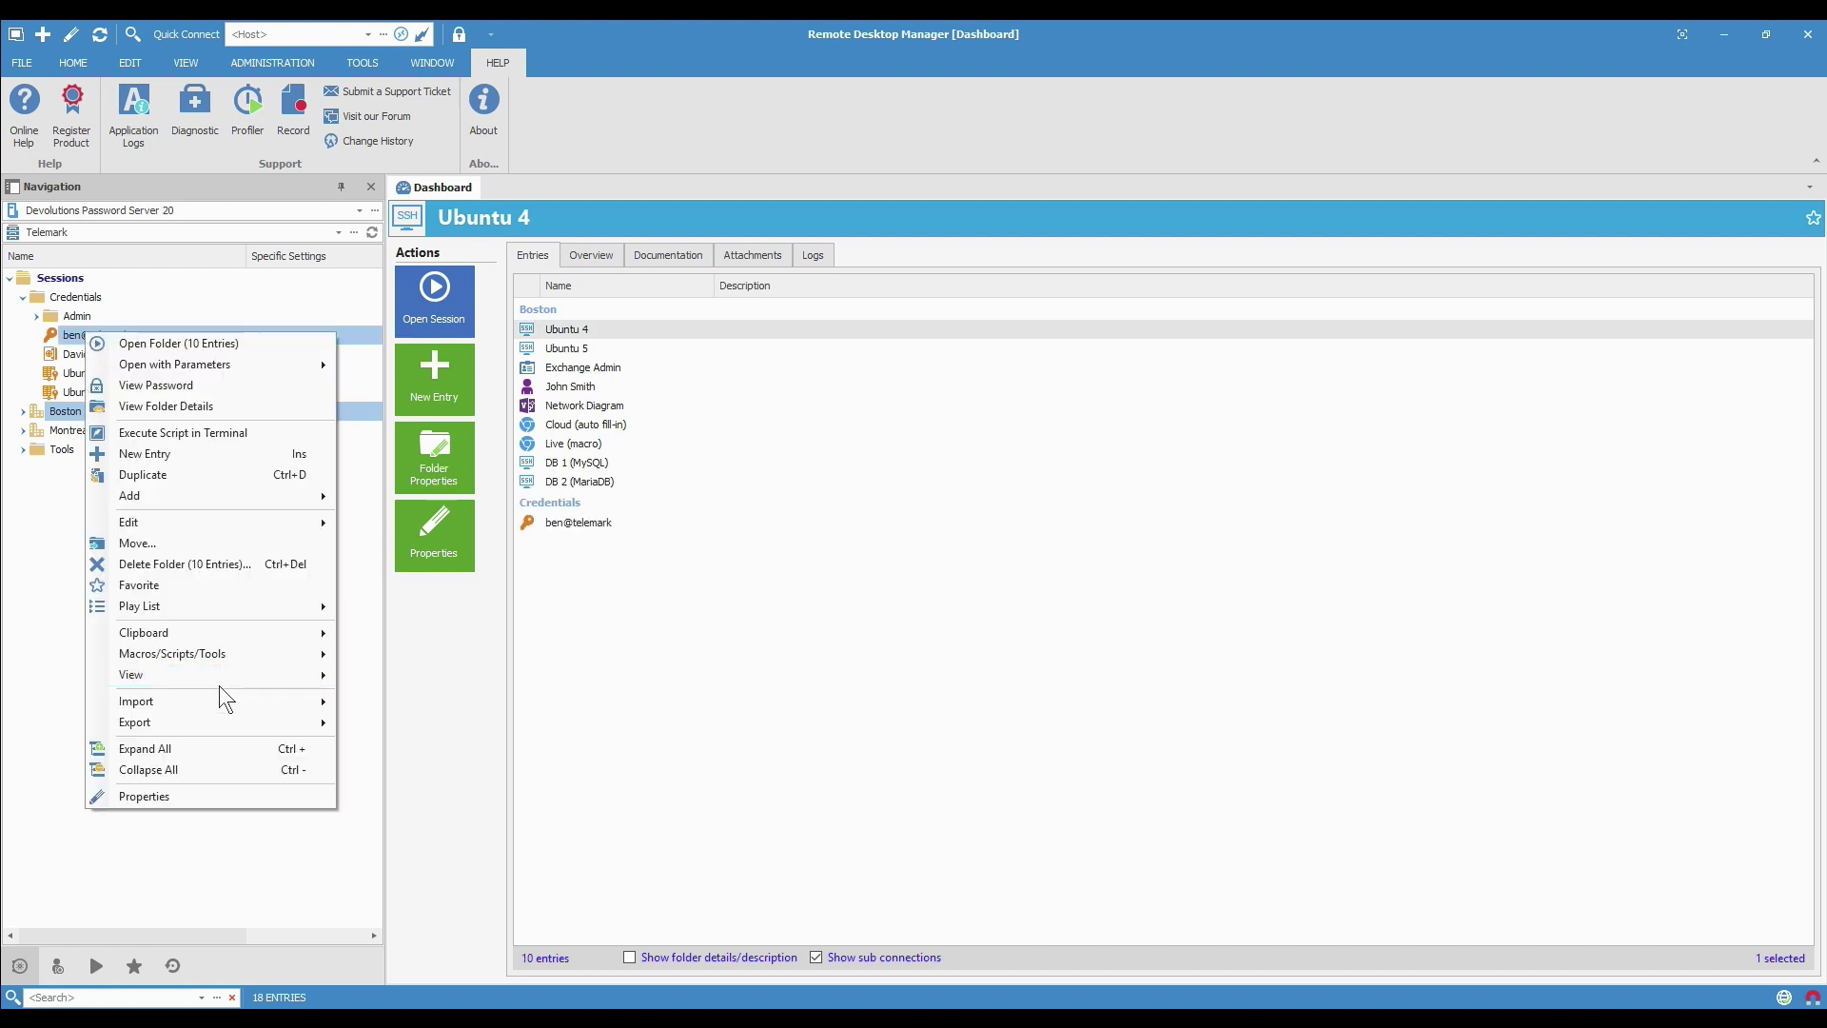
pyautogui.moveTo(227, 731)
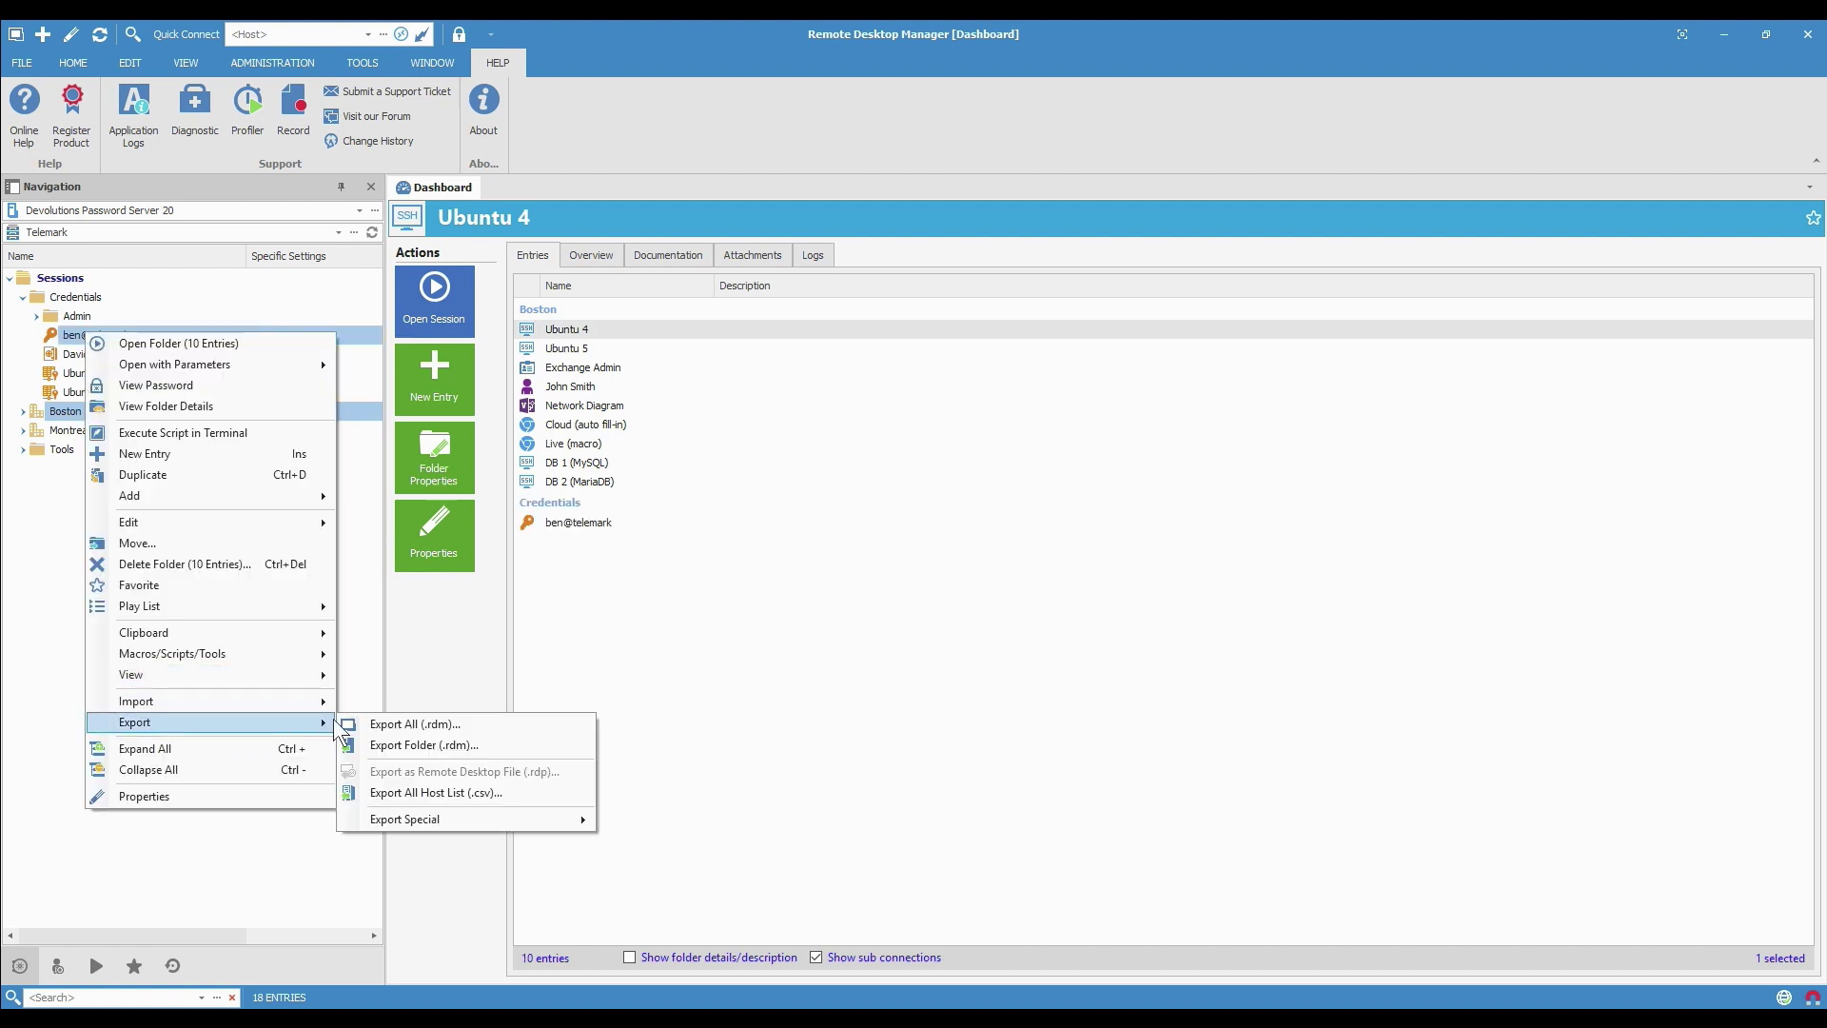
pyautogui.click(378, 751)
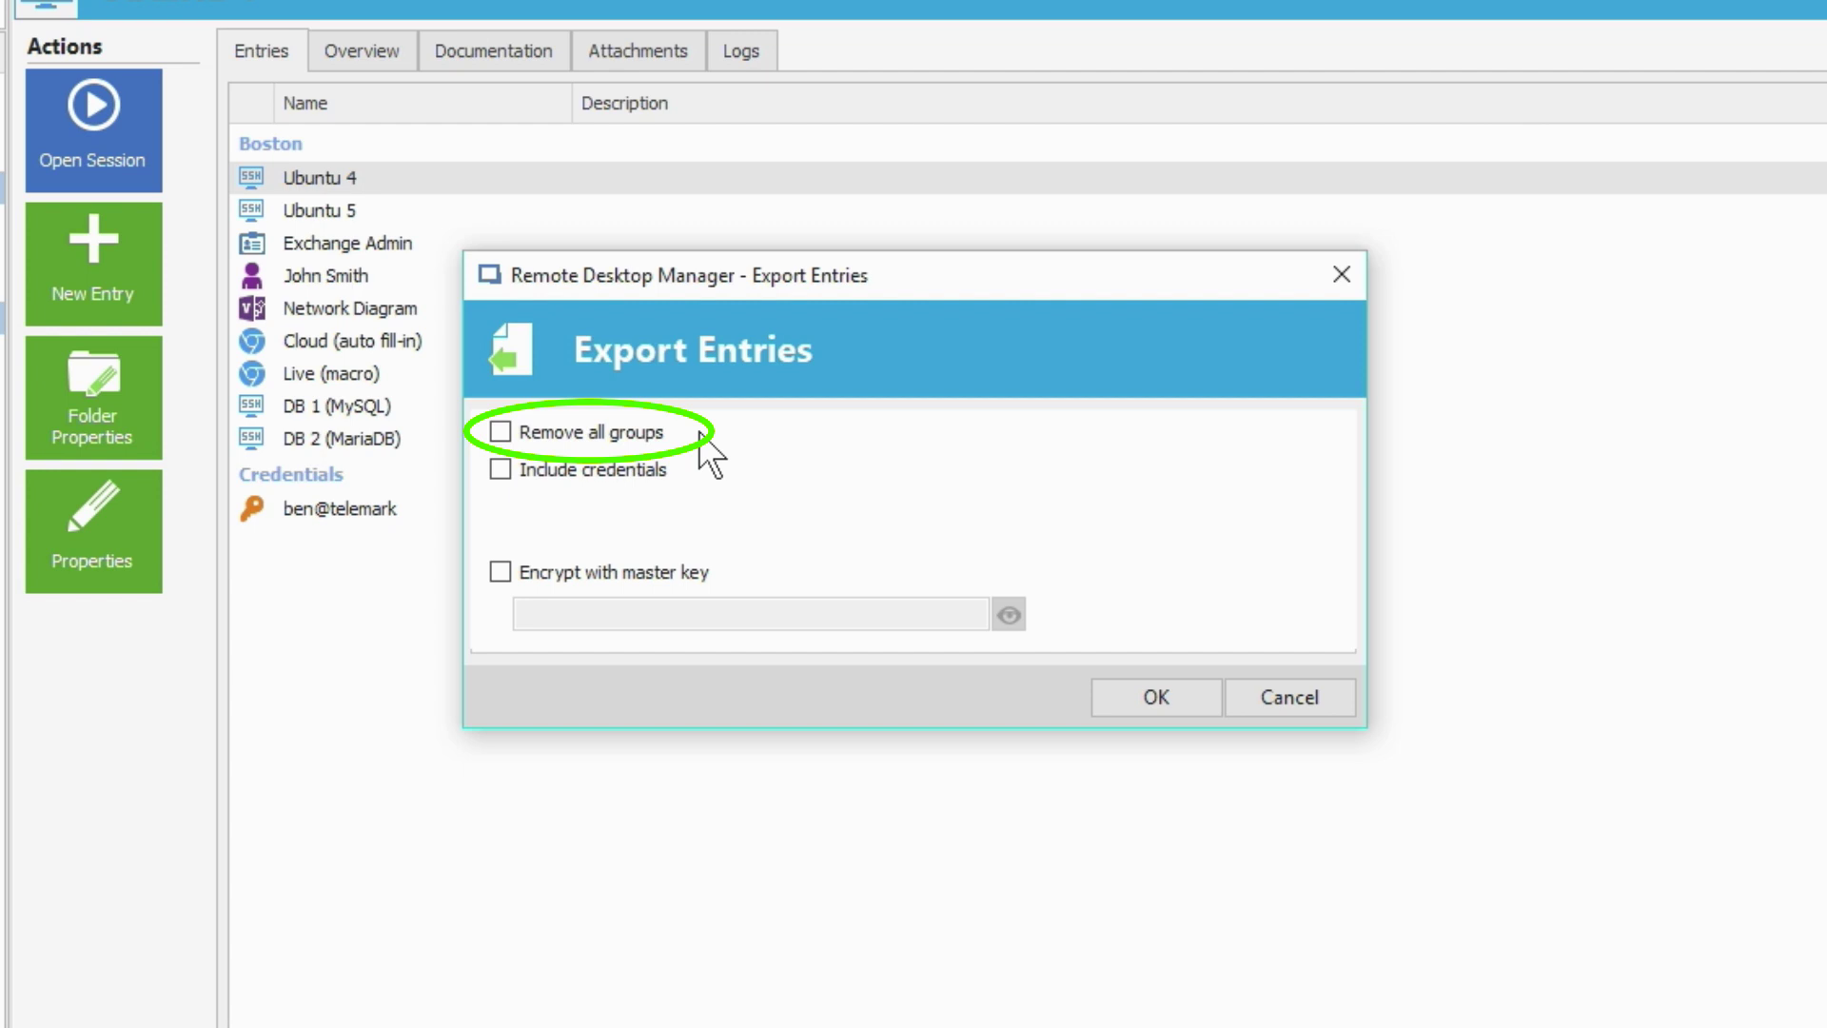
# Clear Remove all groups, then check Include credentials and Encrypt with master key.
pyautogui.click(500, 430)
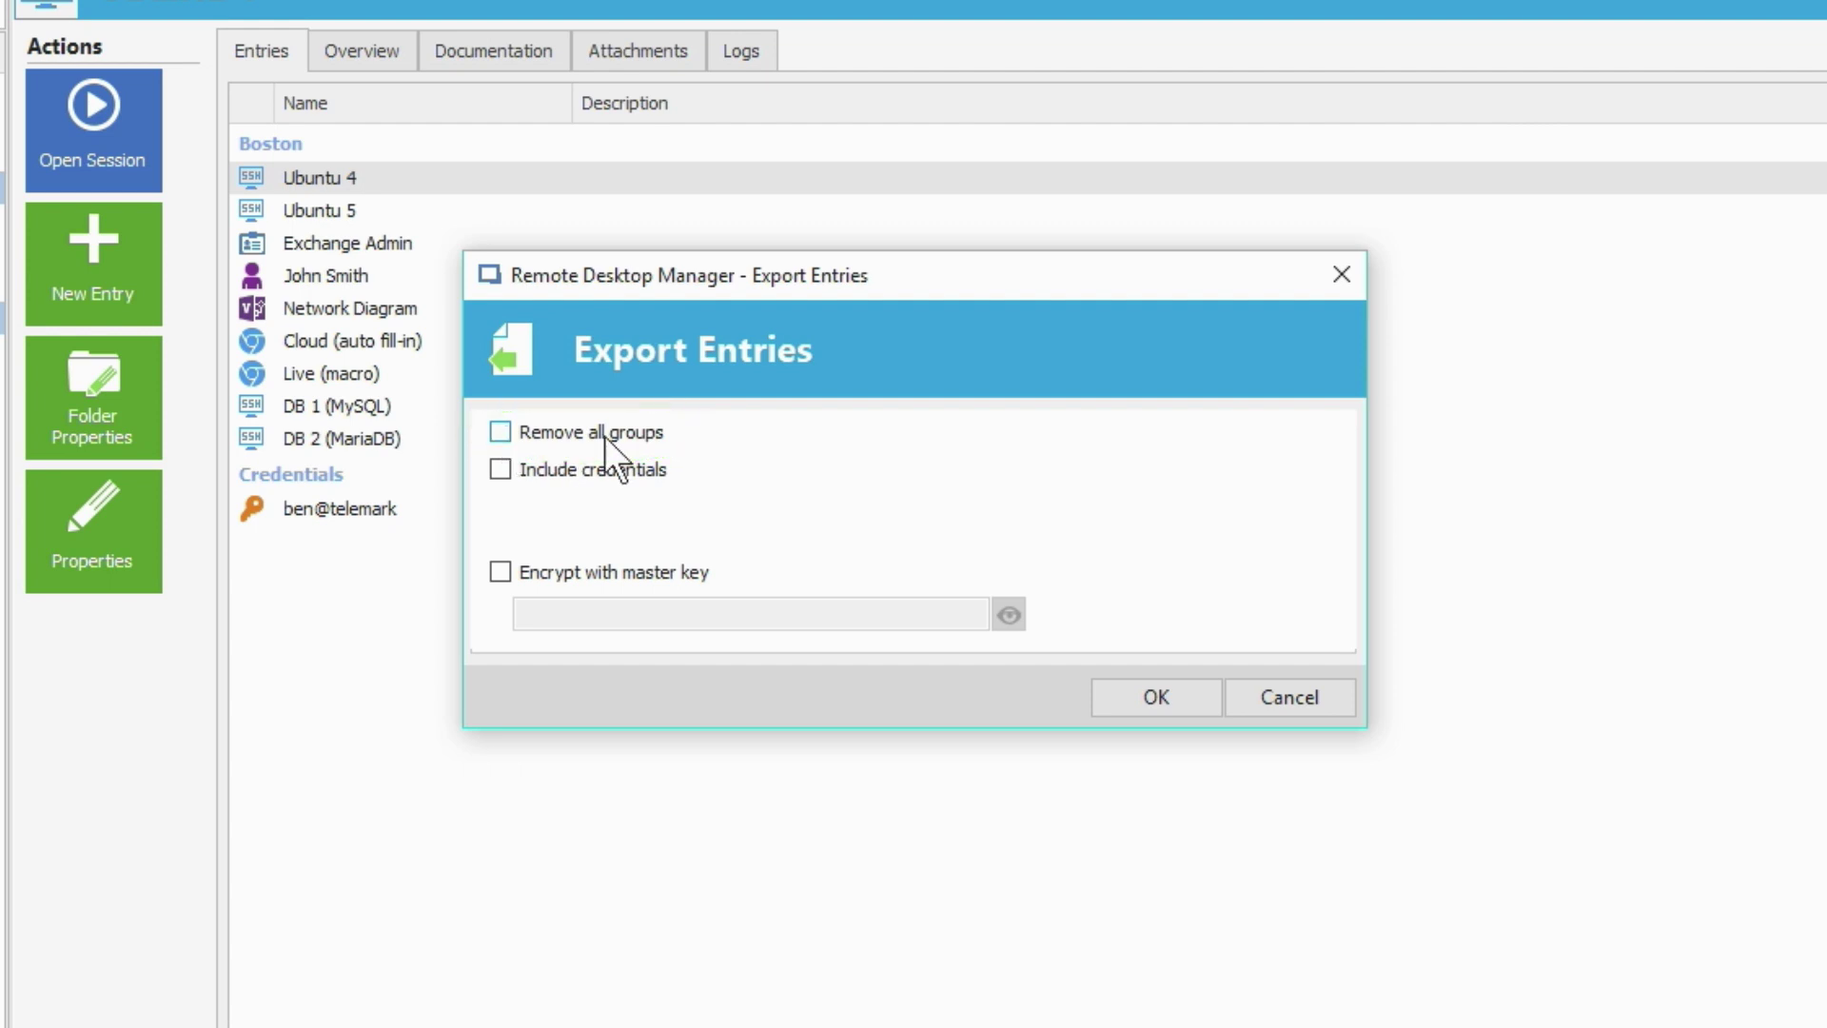
pyautogui.click(502, 469)
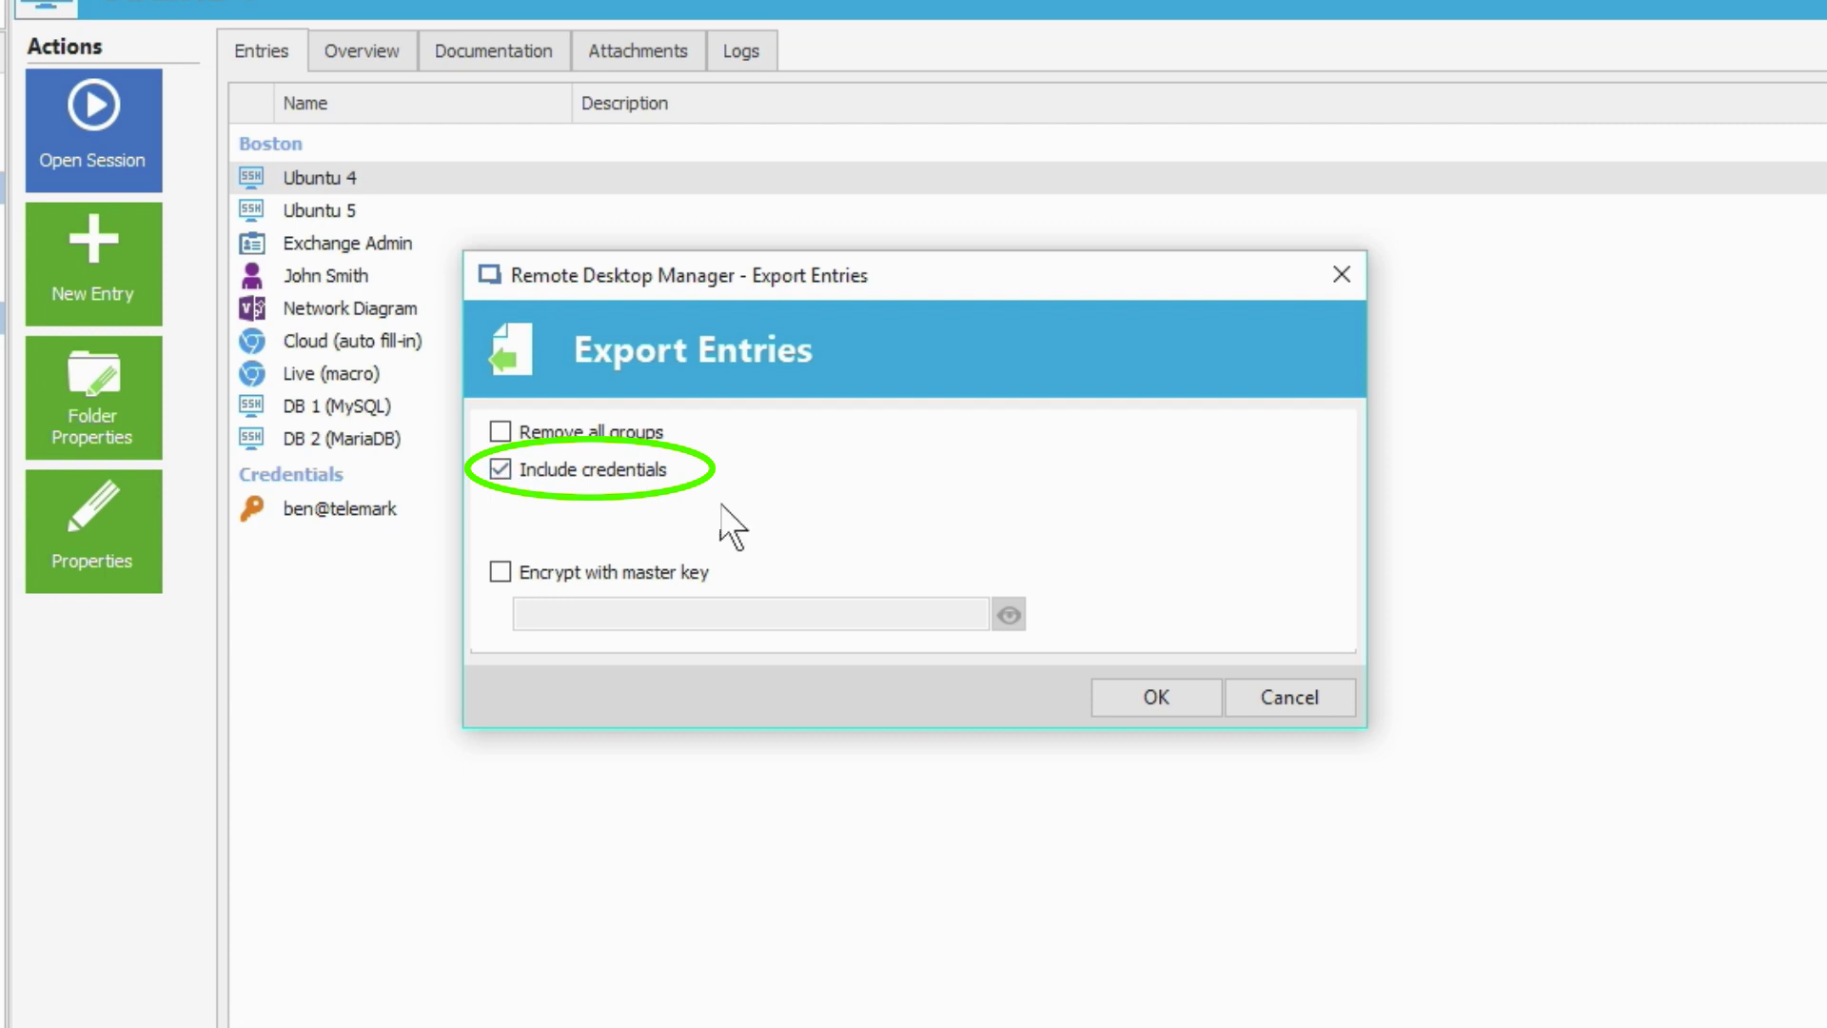
pyautogui.click(501, 572)
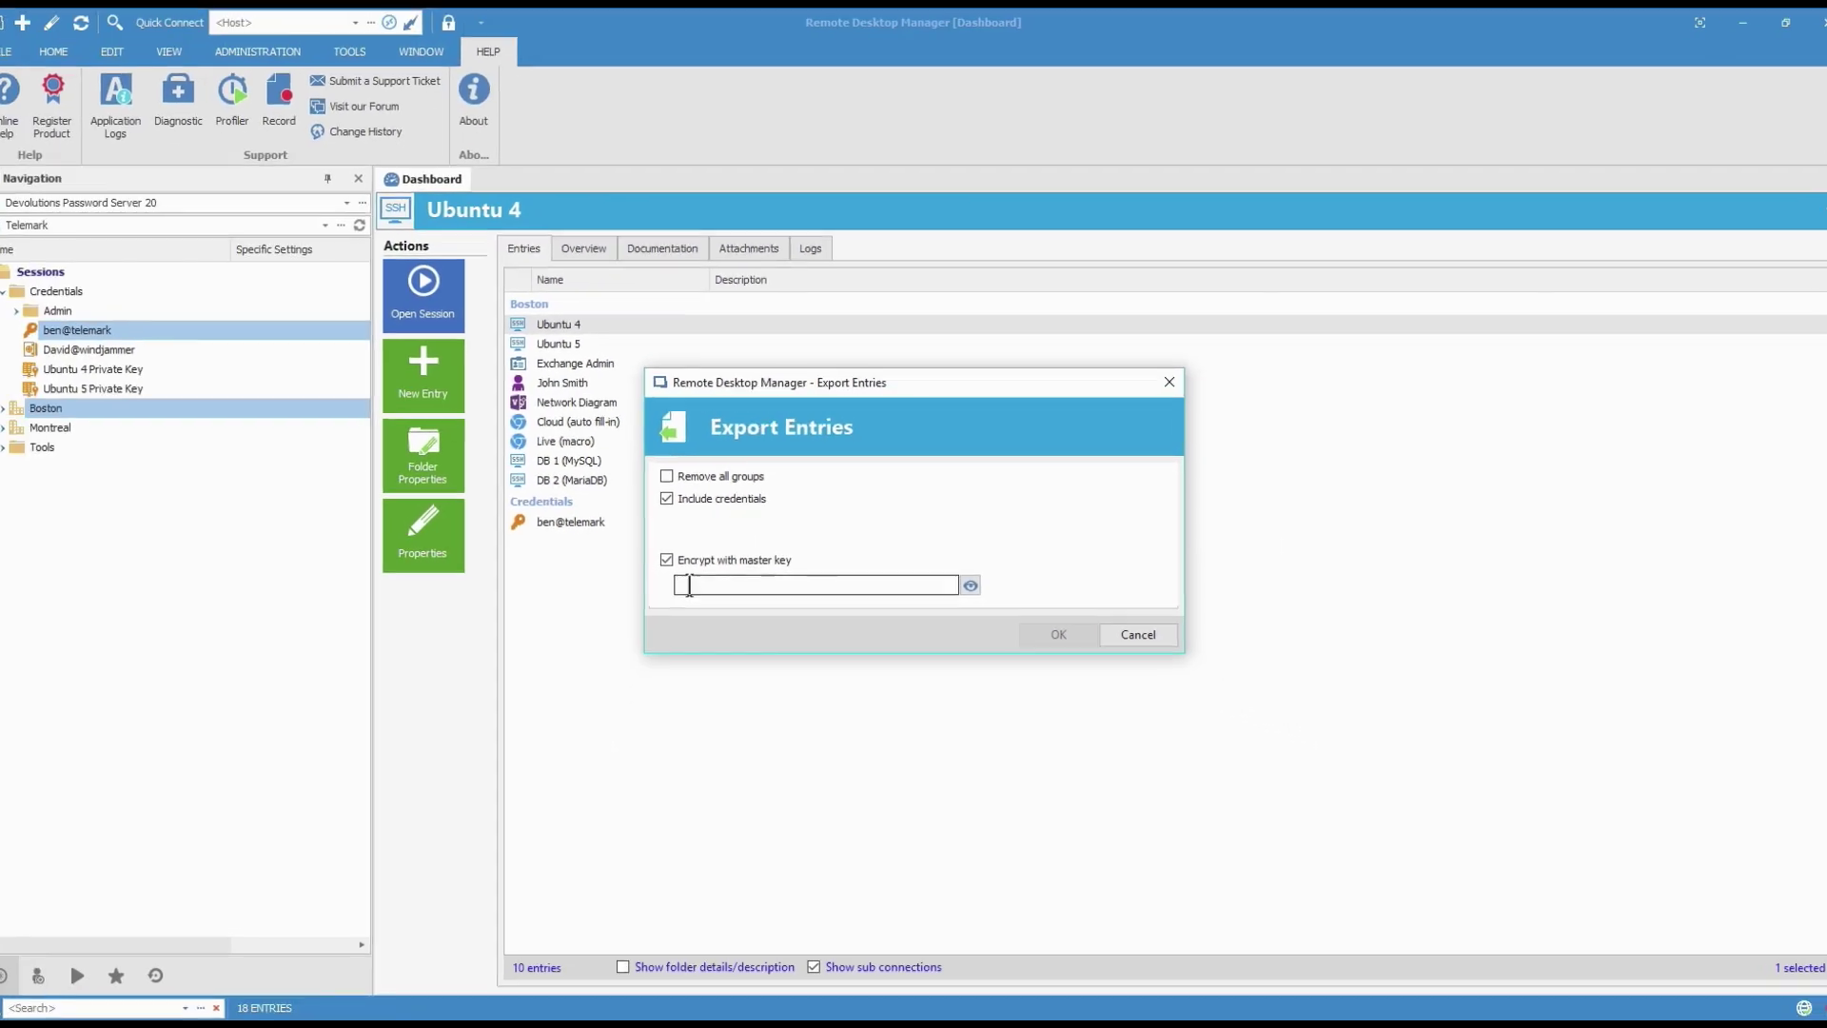
# Turn off master-key encryption and save the export as Boston.rdm in Documents\RDM.
pyautogui.click(666, 559)
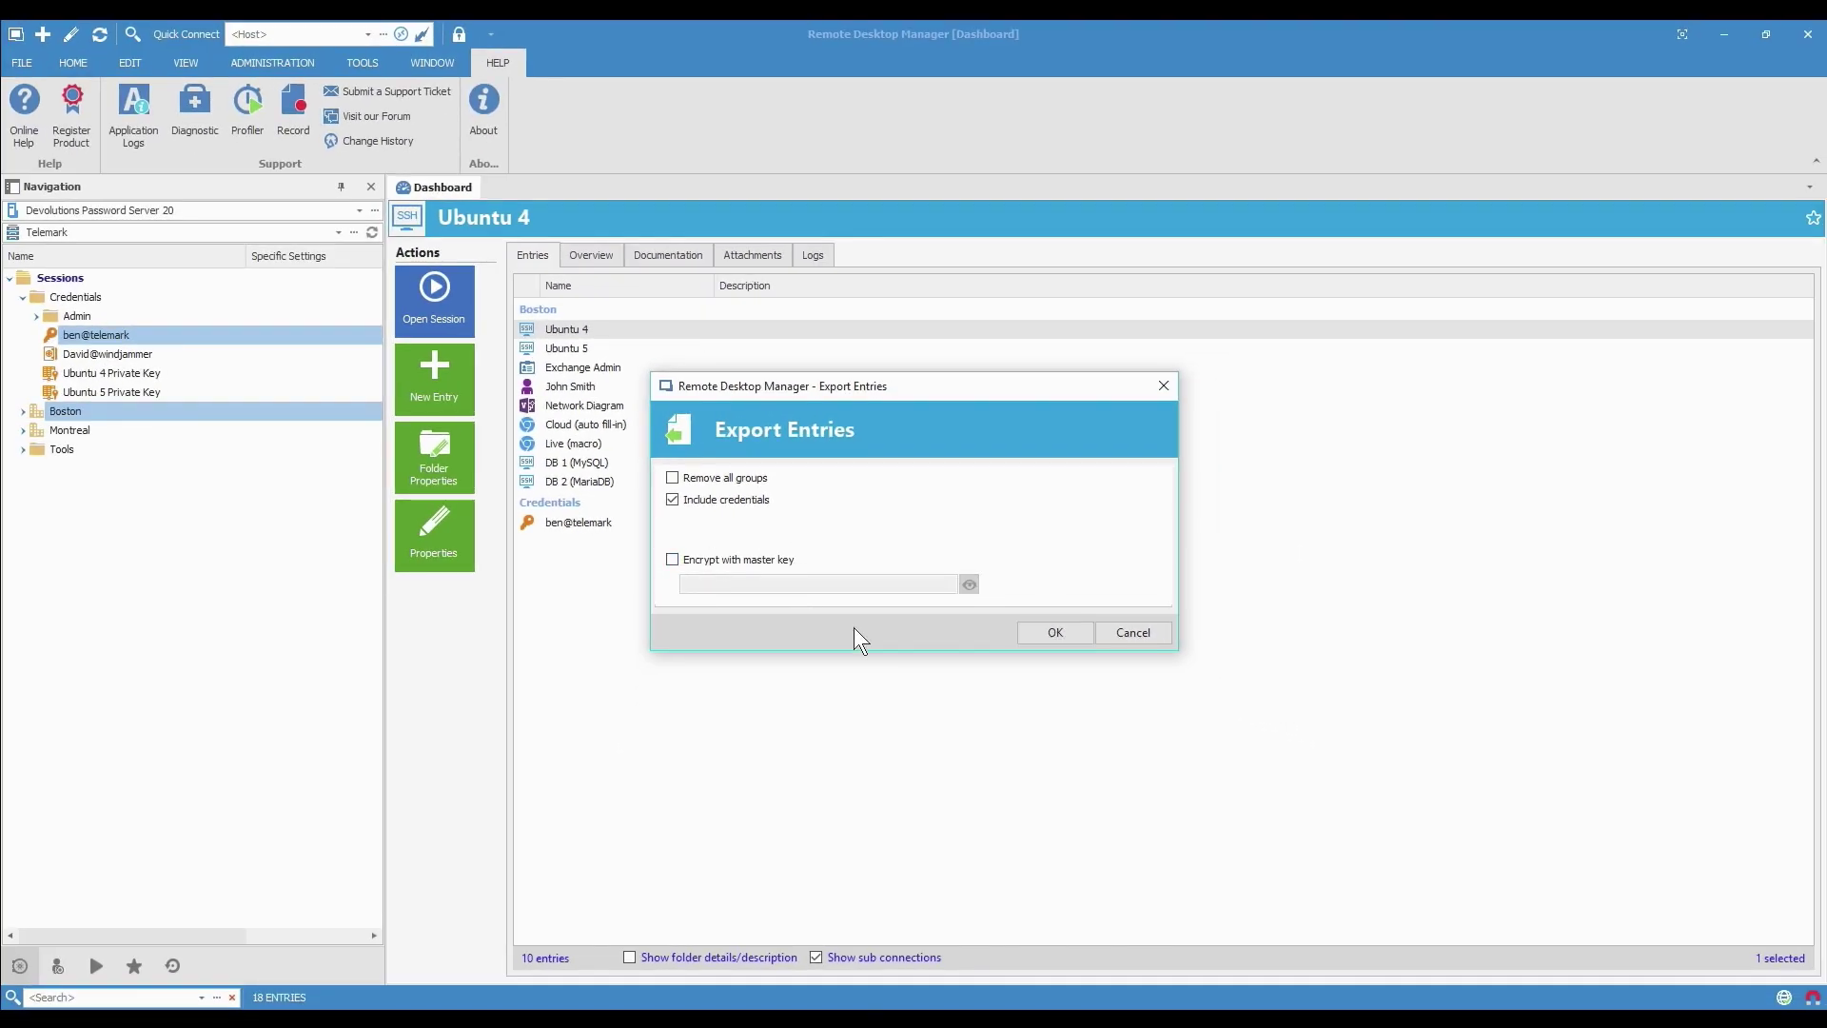
pyautogui.click(1053, 633)
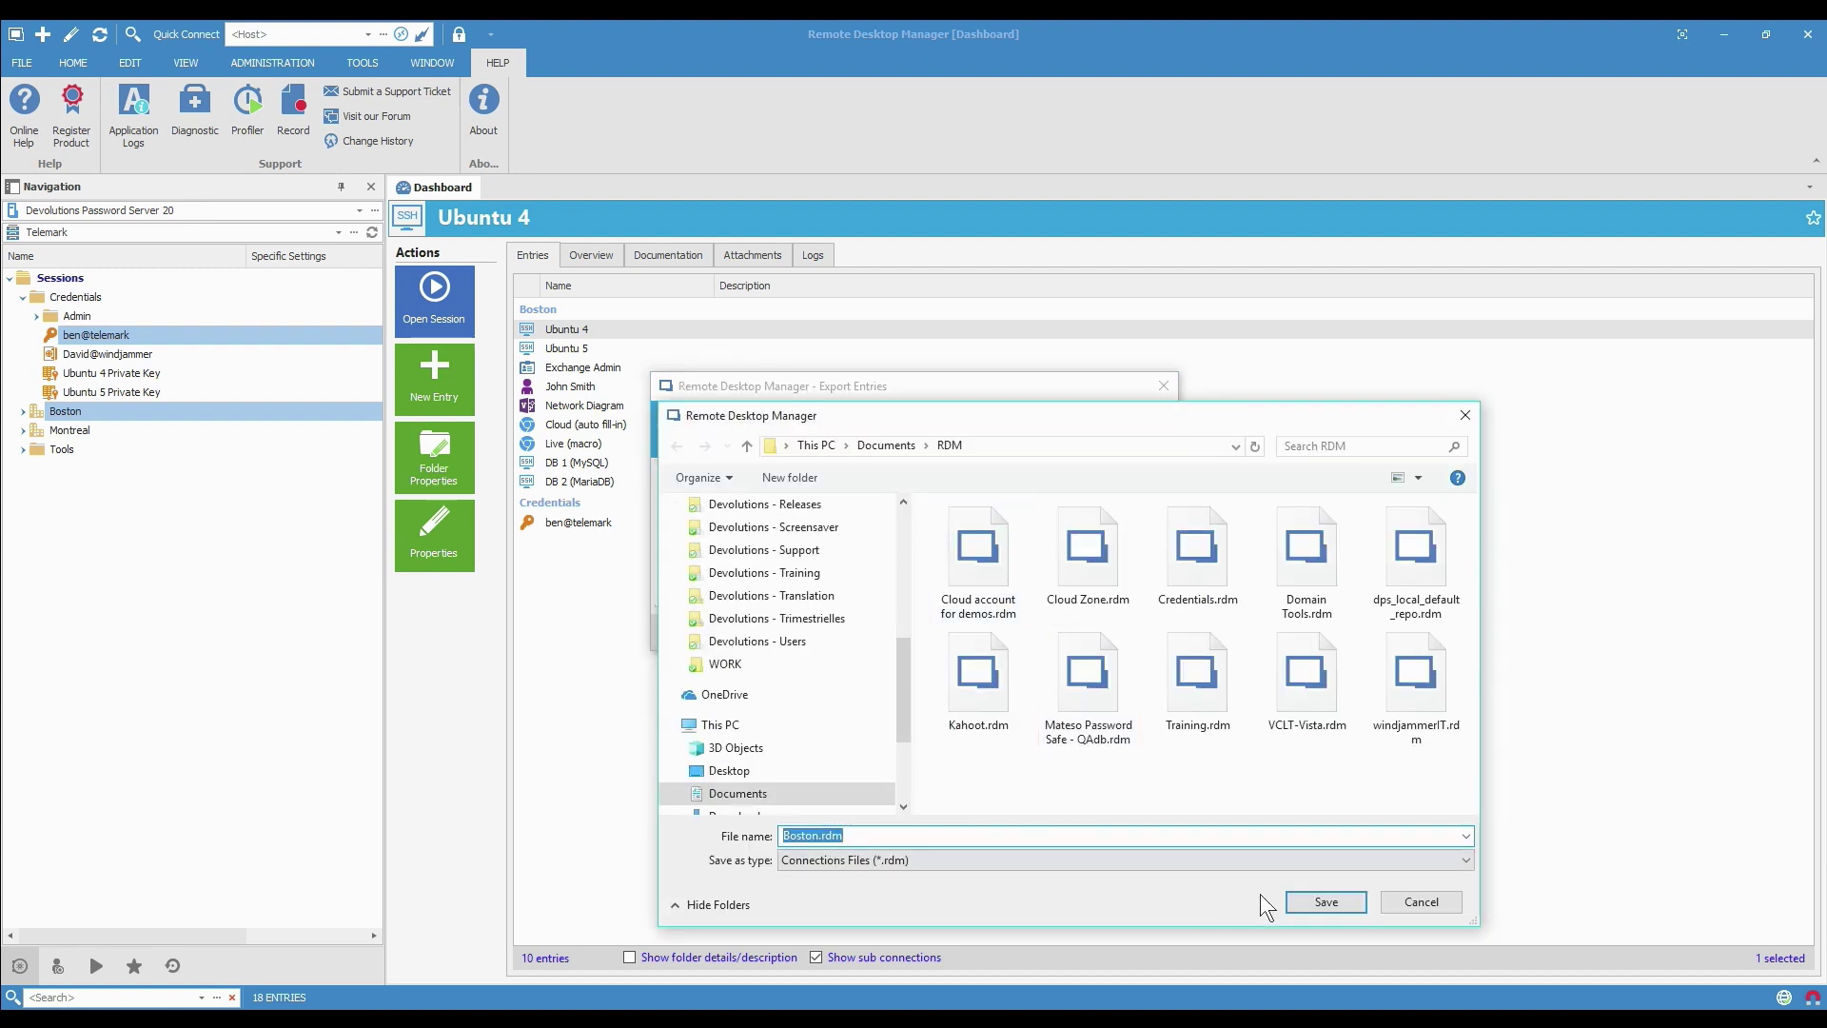
pyautogui.click(1326, 903)
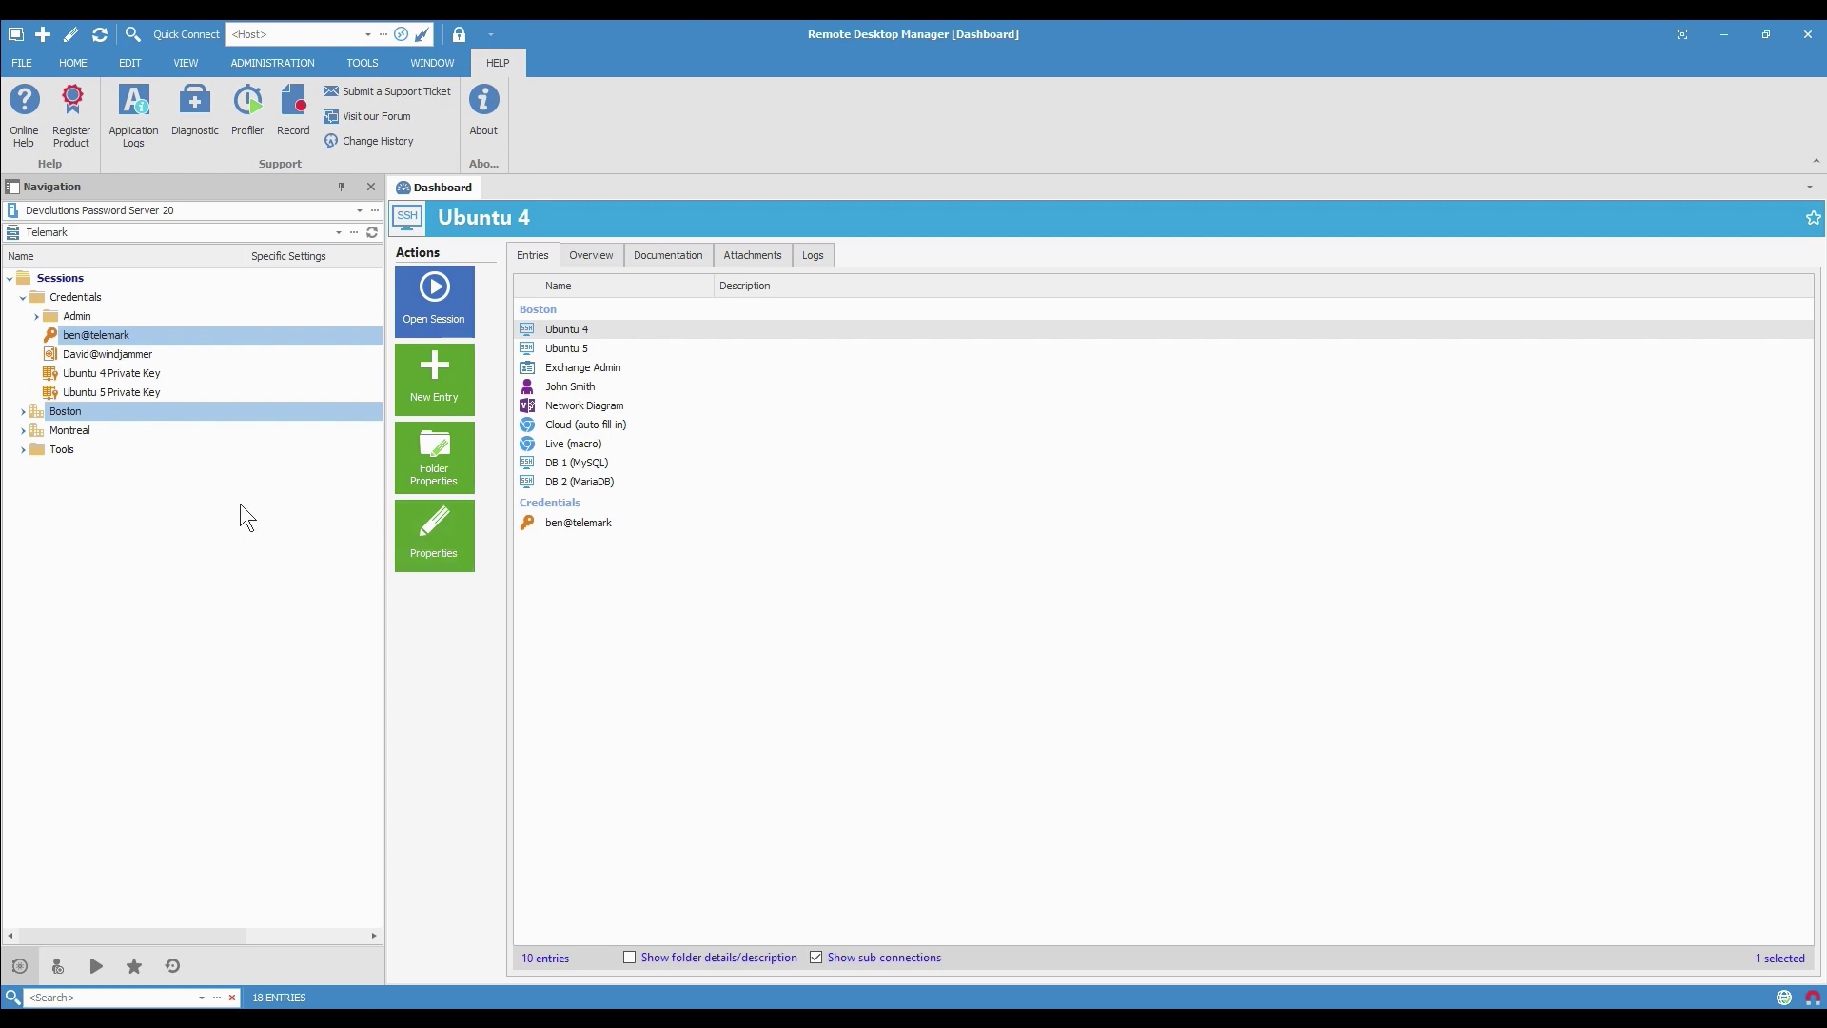
# Switch to the empty New Repository and bring up the tree's import actions.
pyautogui.click(338, 232)
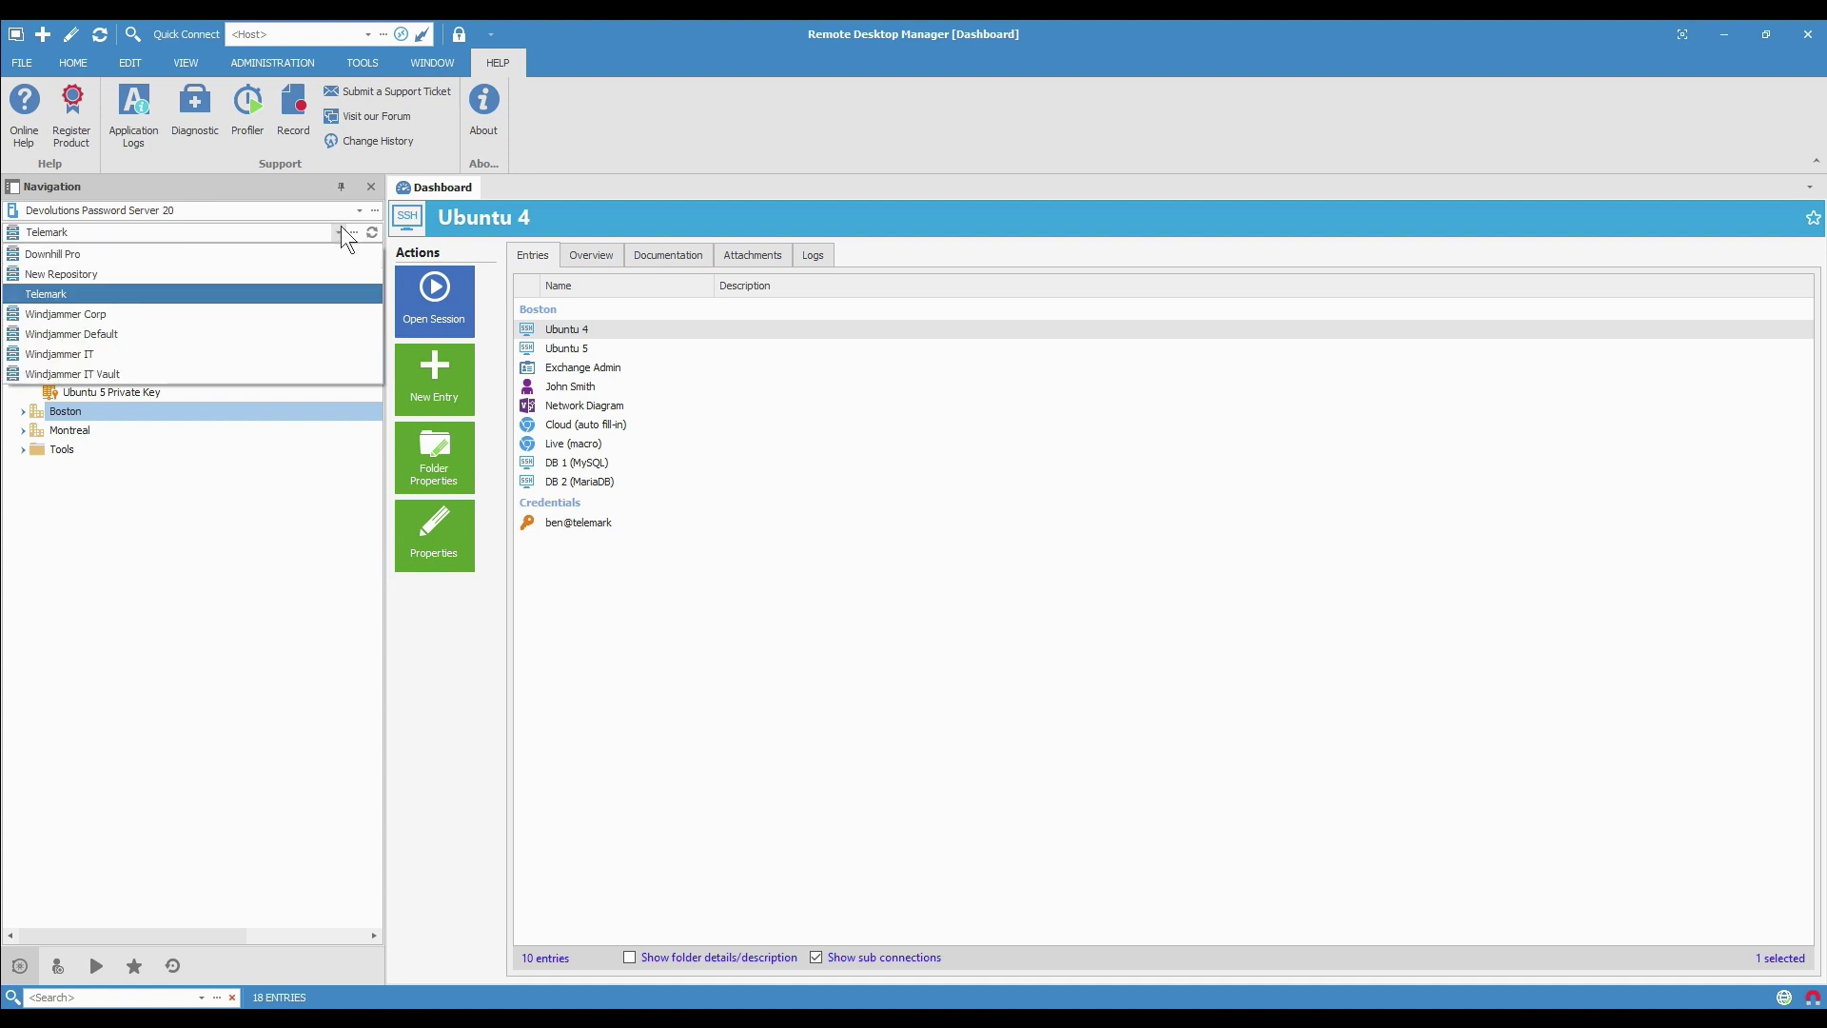
pyautogui.click(281, 273)
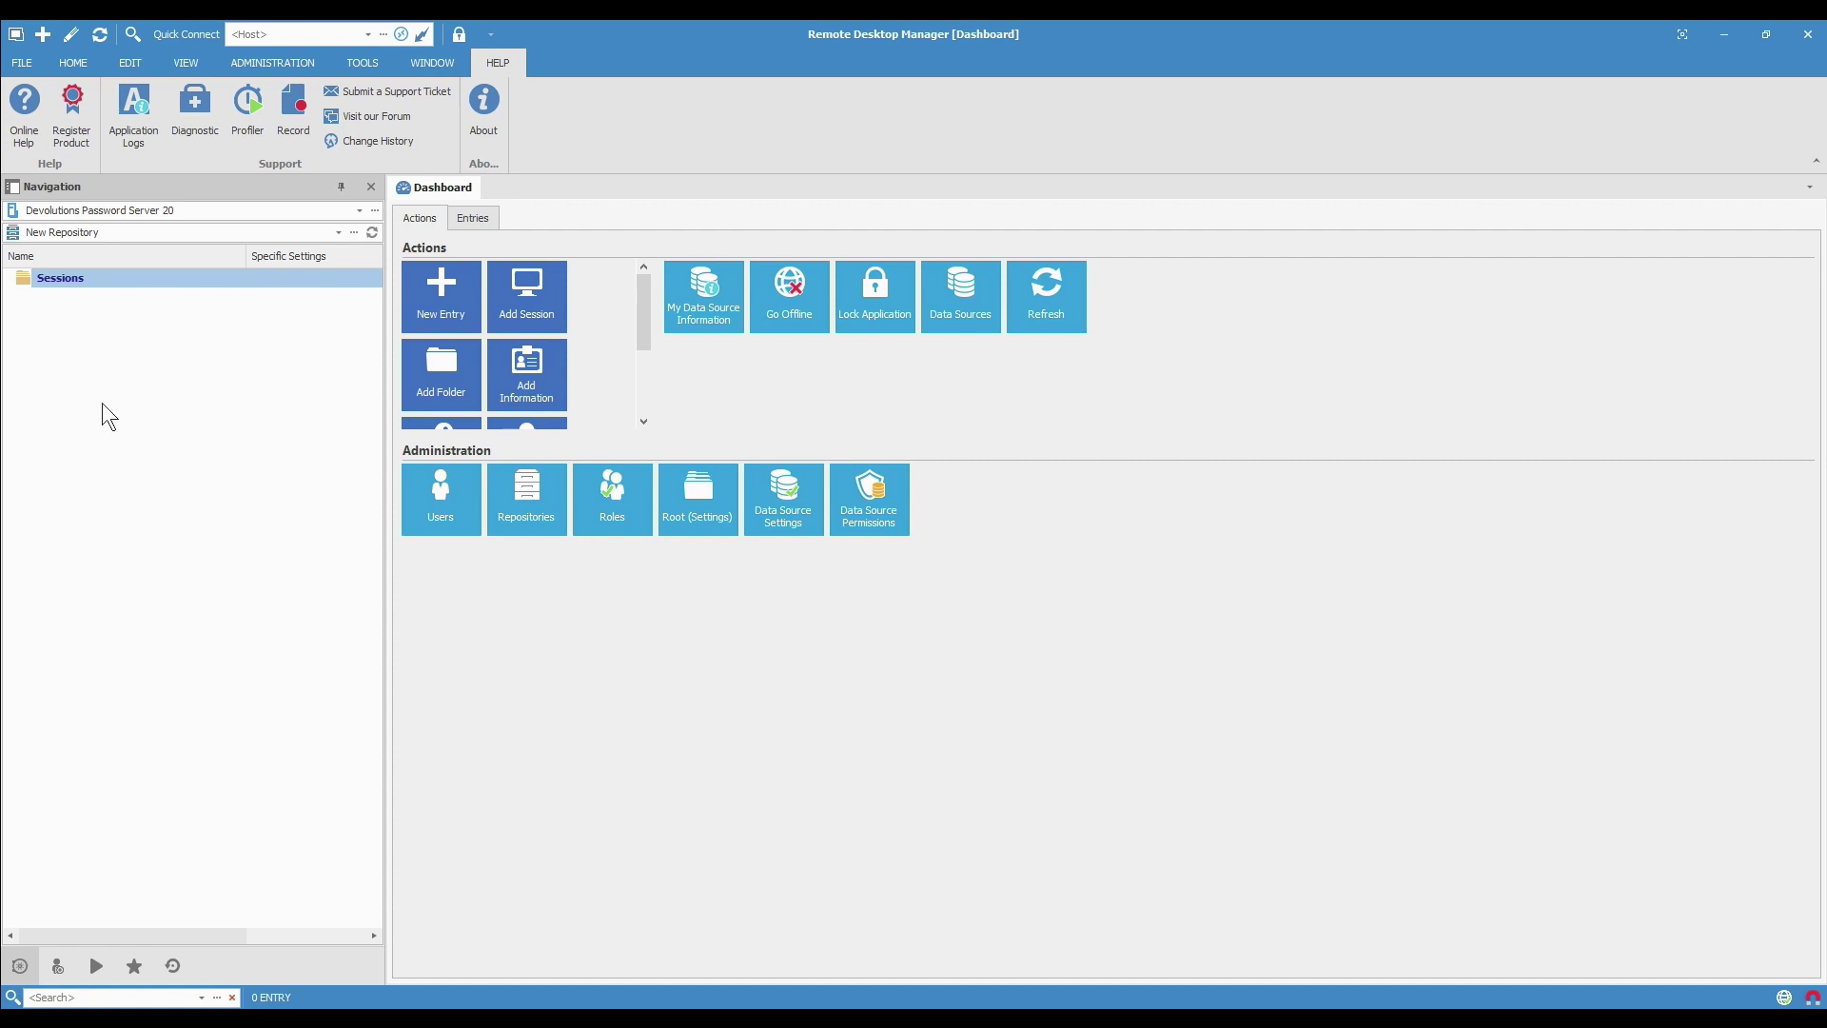
pyautogui.rightClick(111, 353)
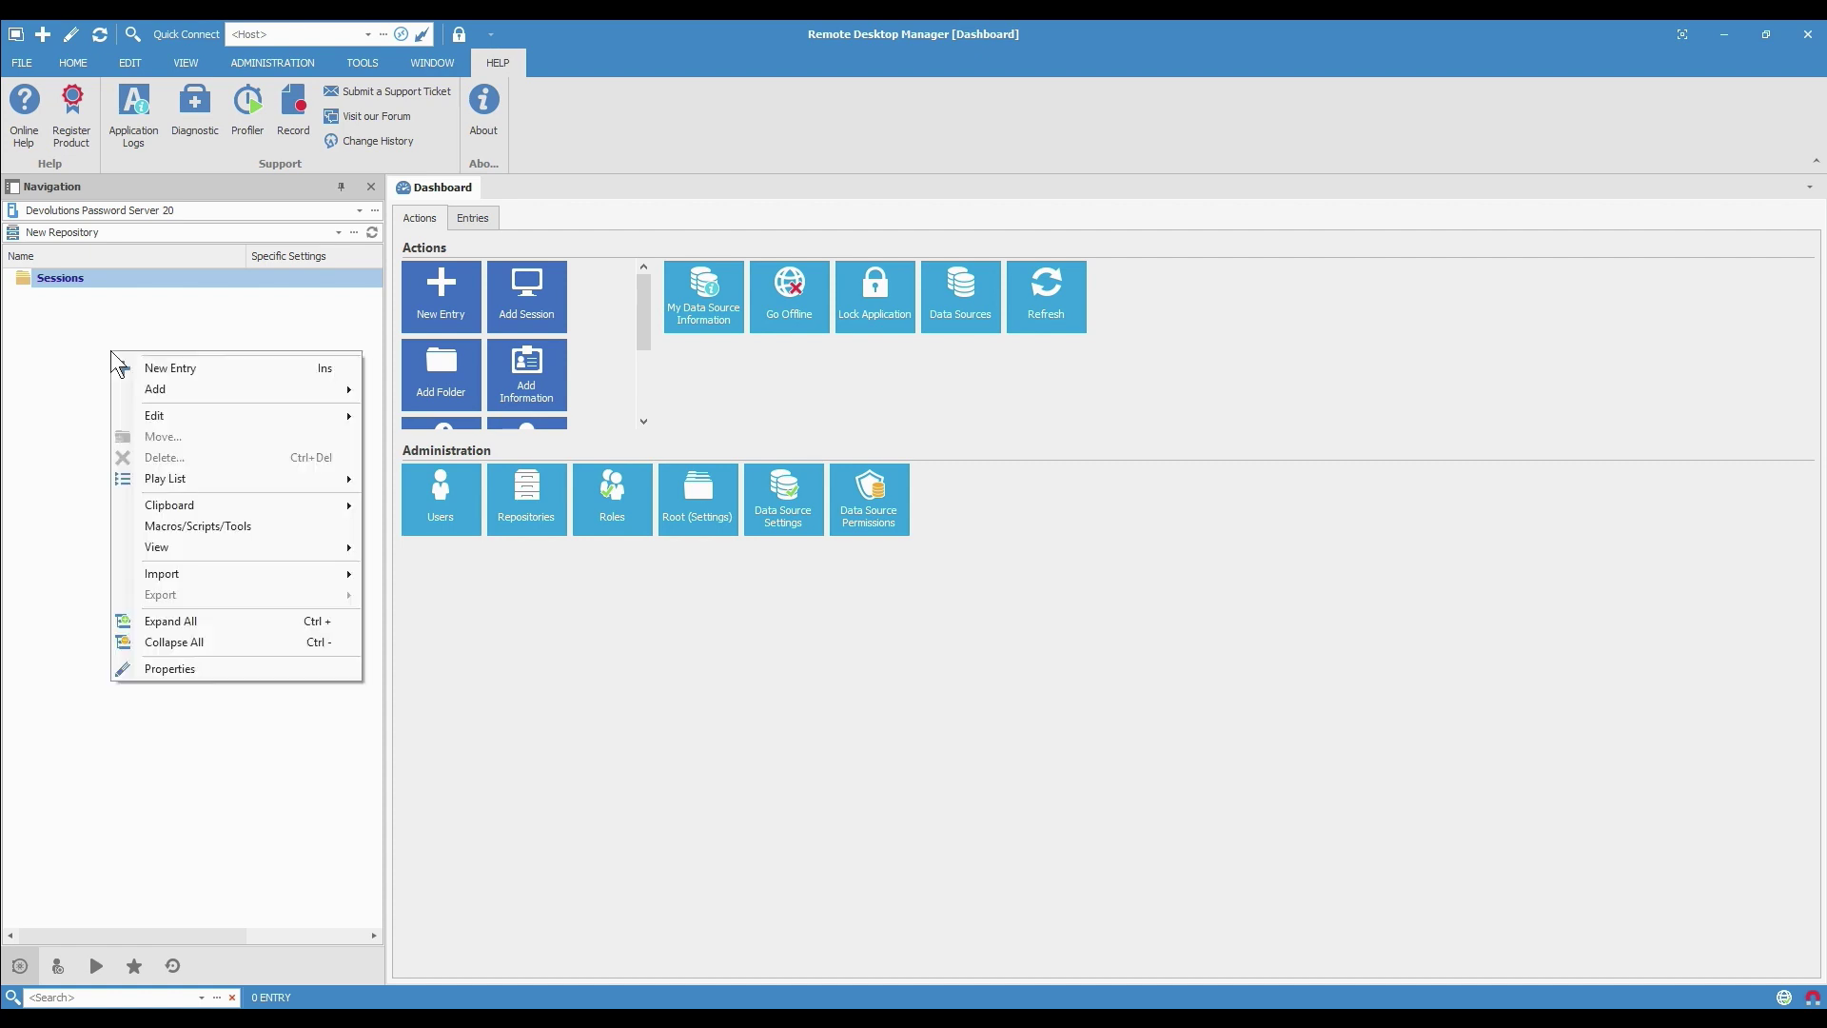
pyautogui.moveTo(257, 575)
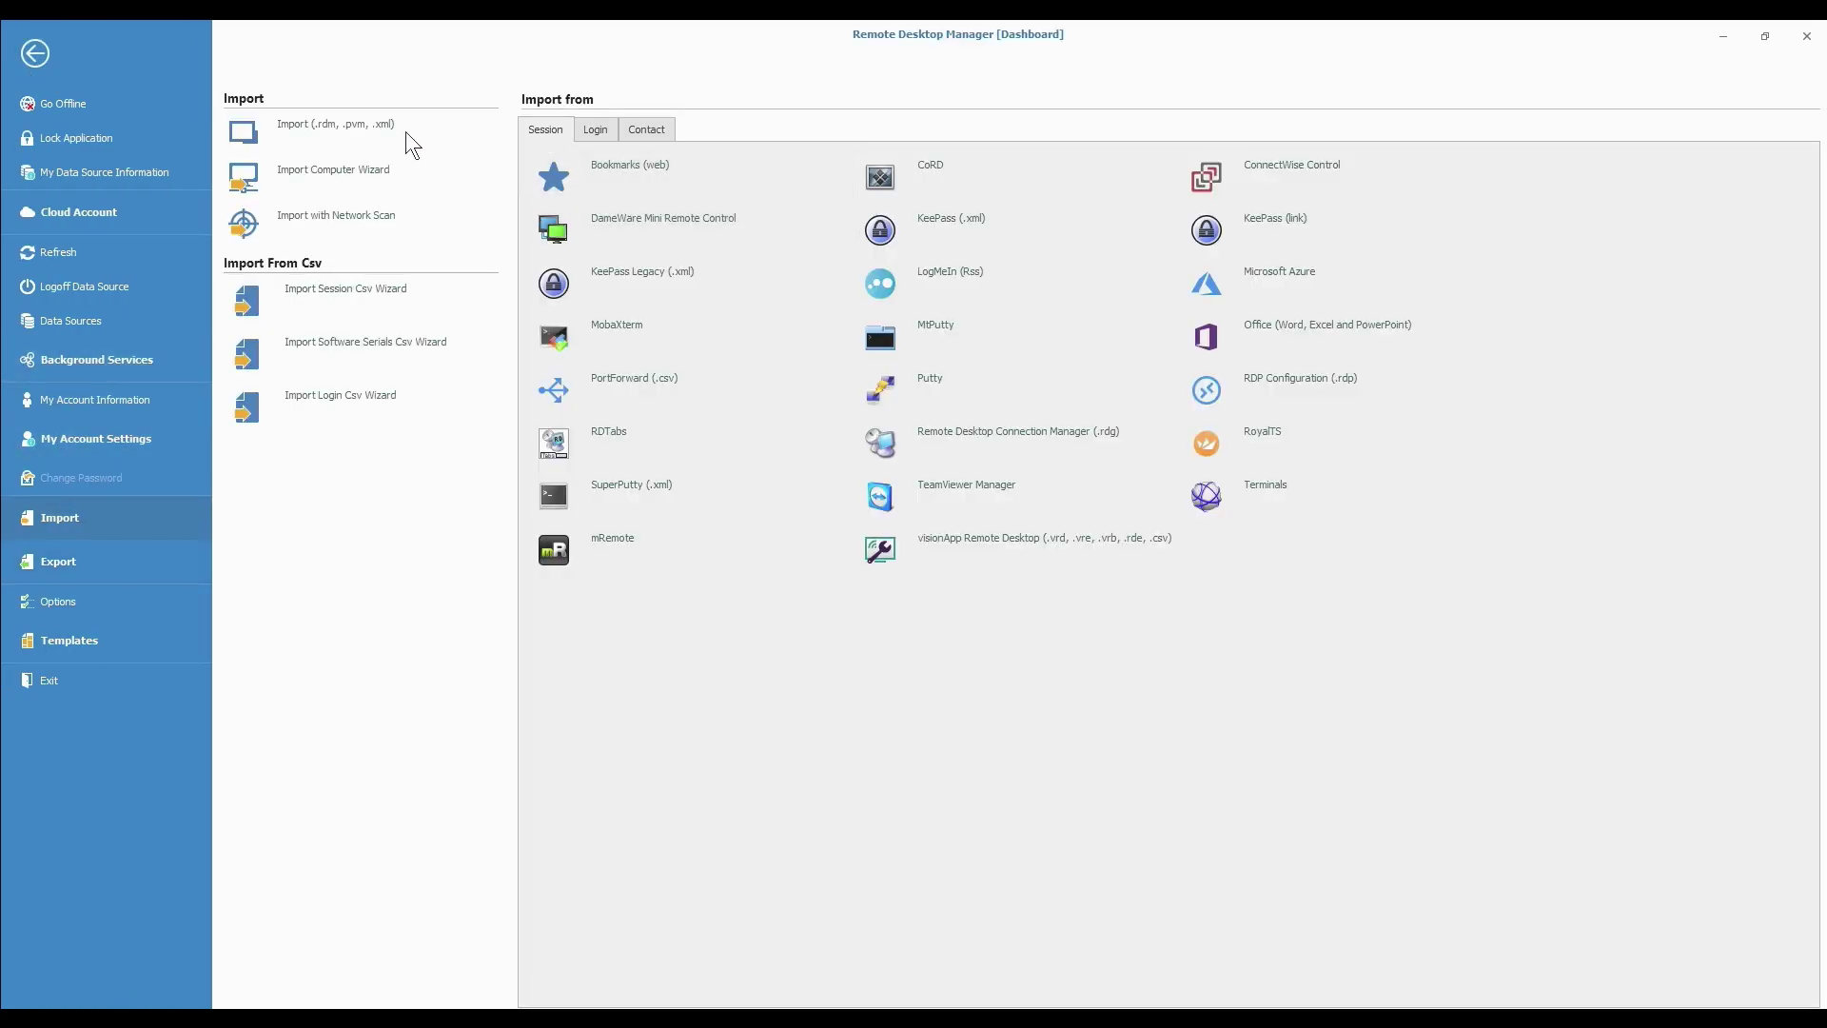
# Load Boston.rdm through Import (.rdm, .pvm, .xml), importing into the root.
pyautogui.click(350, 129)
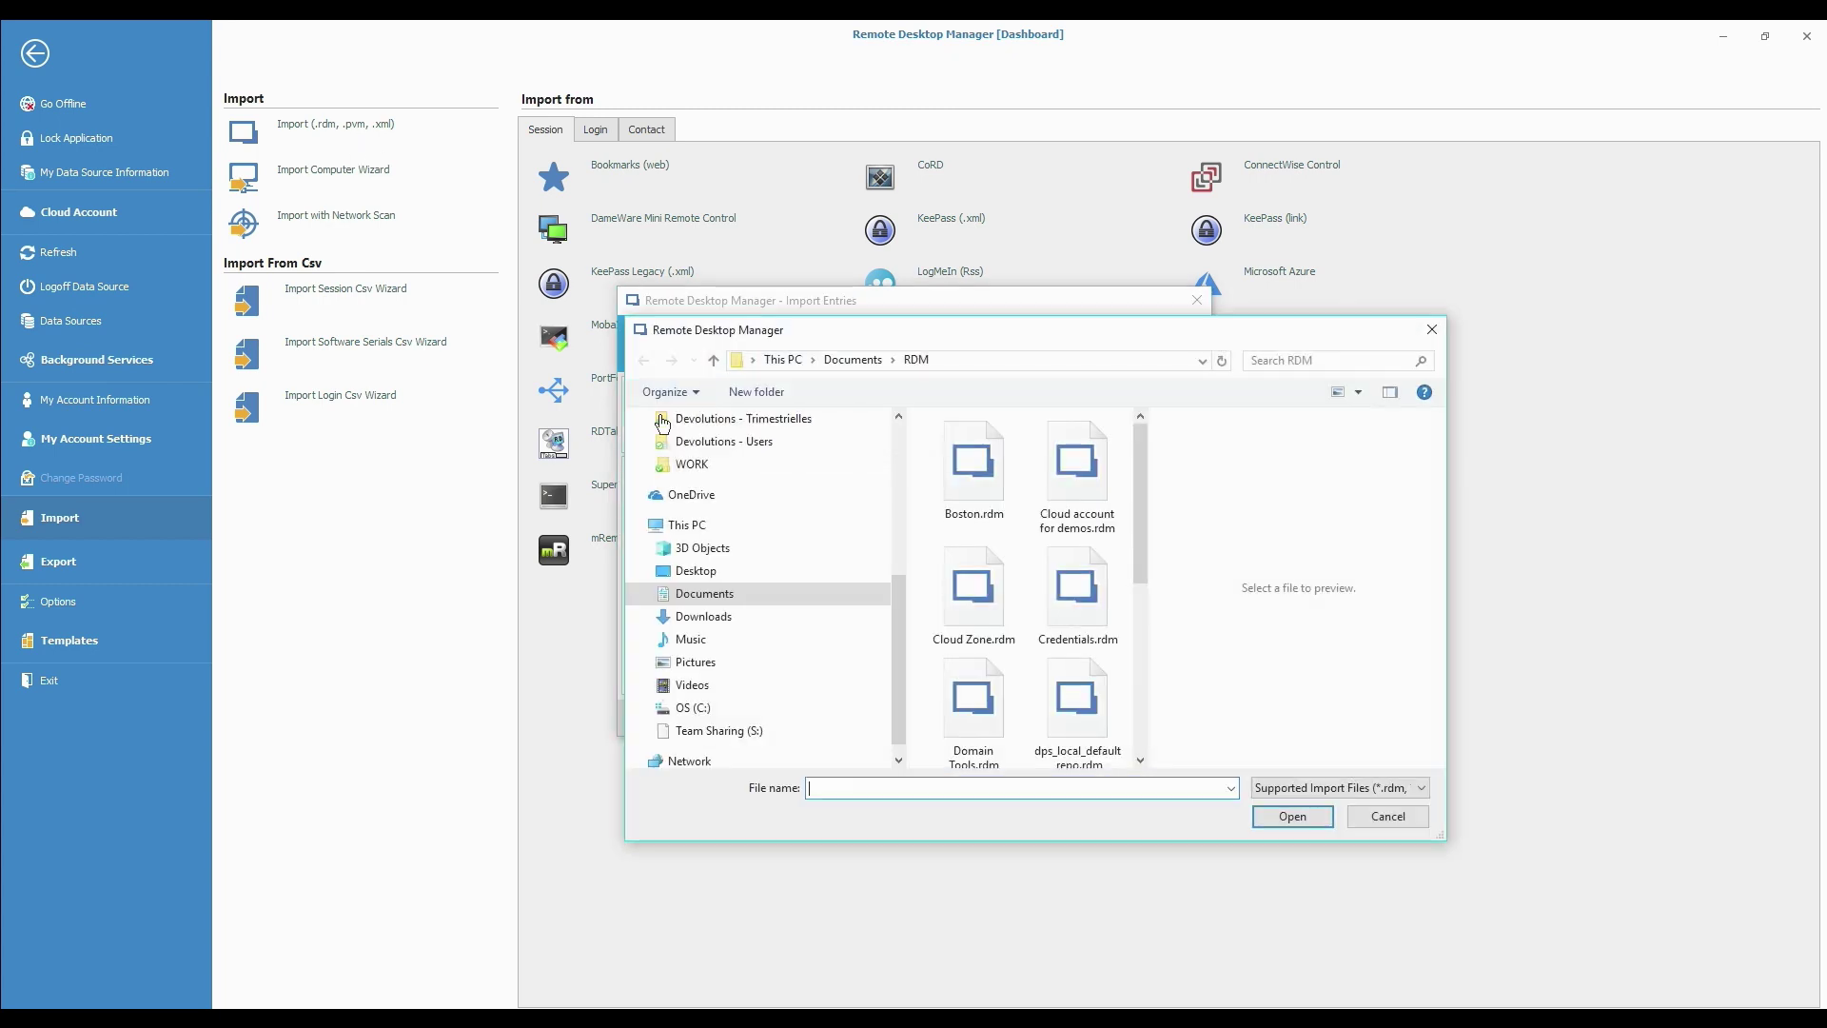
pyautogui.click(977, 507)
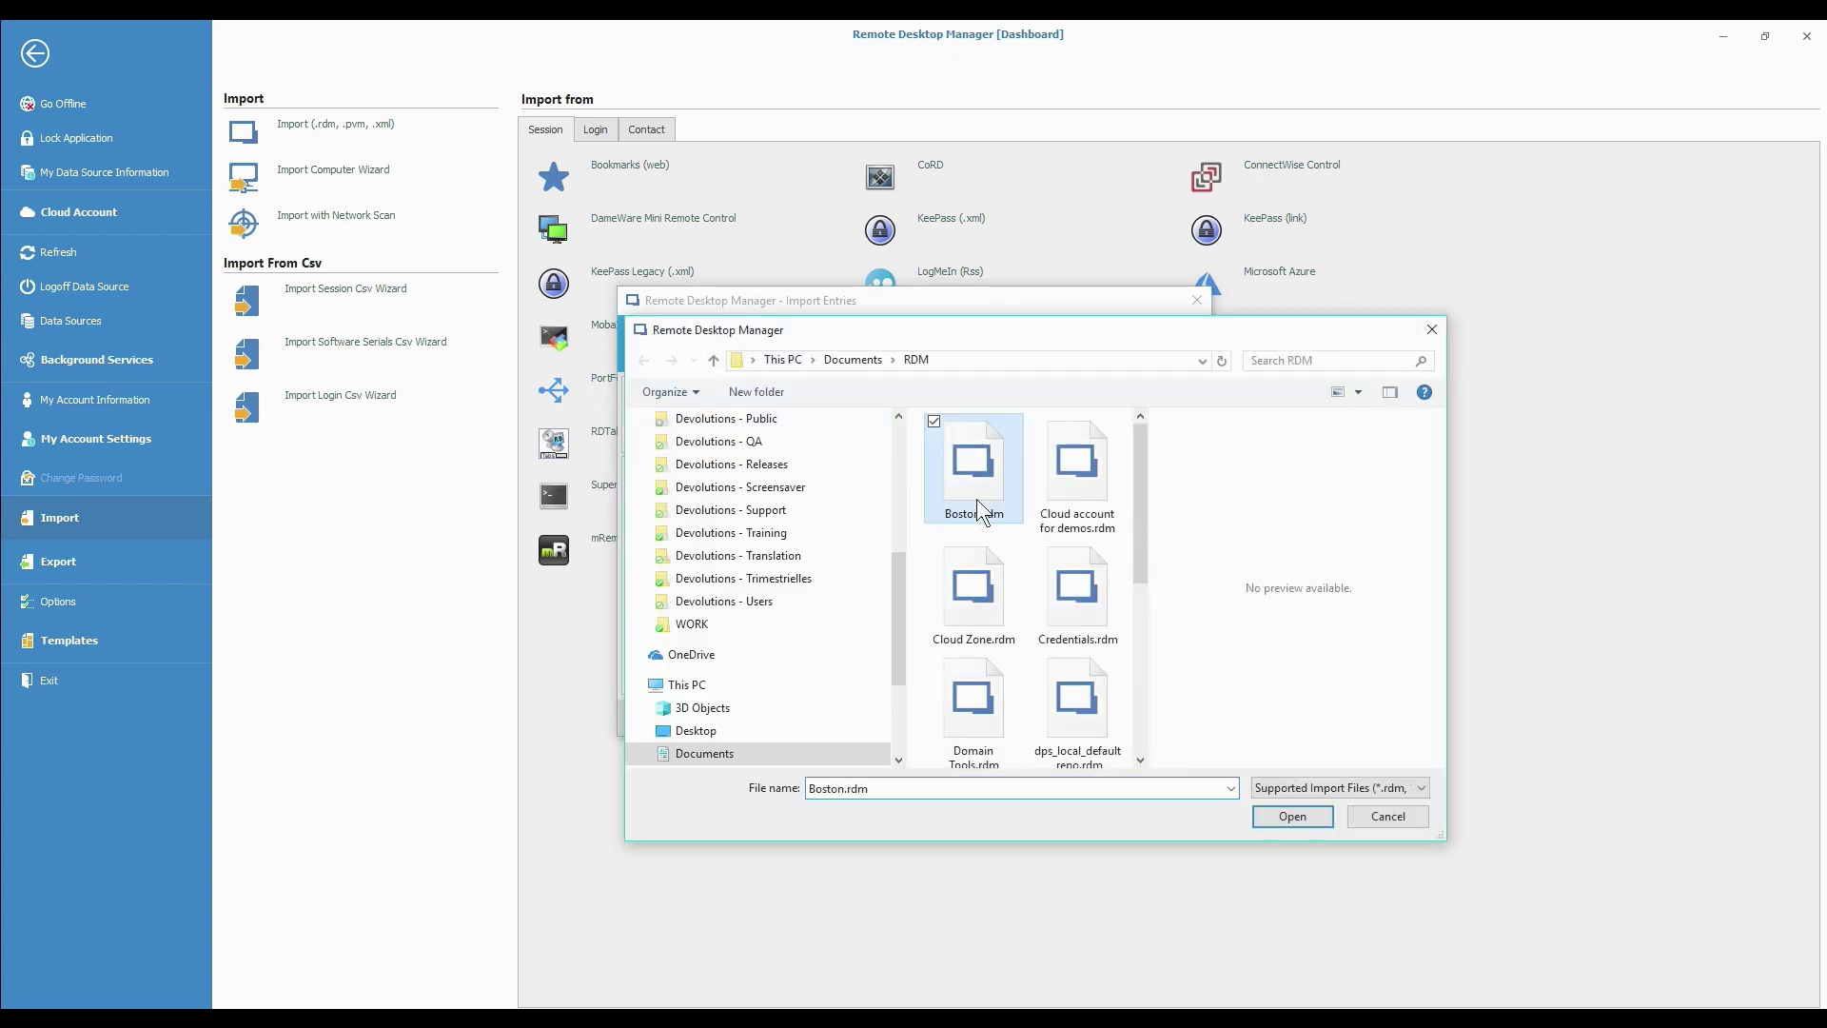
pyautogui.click(1294, 816)
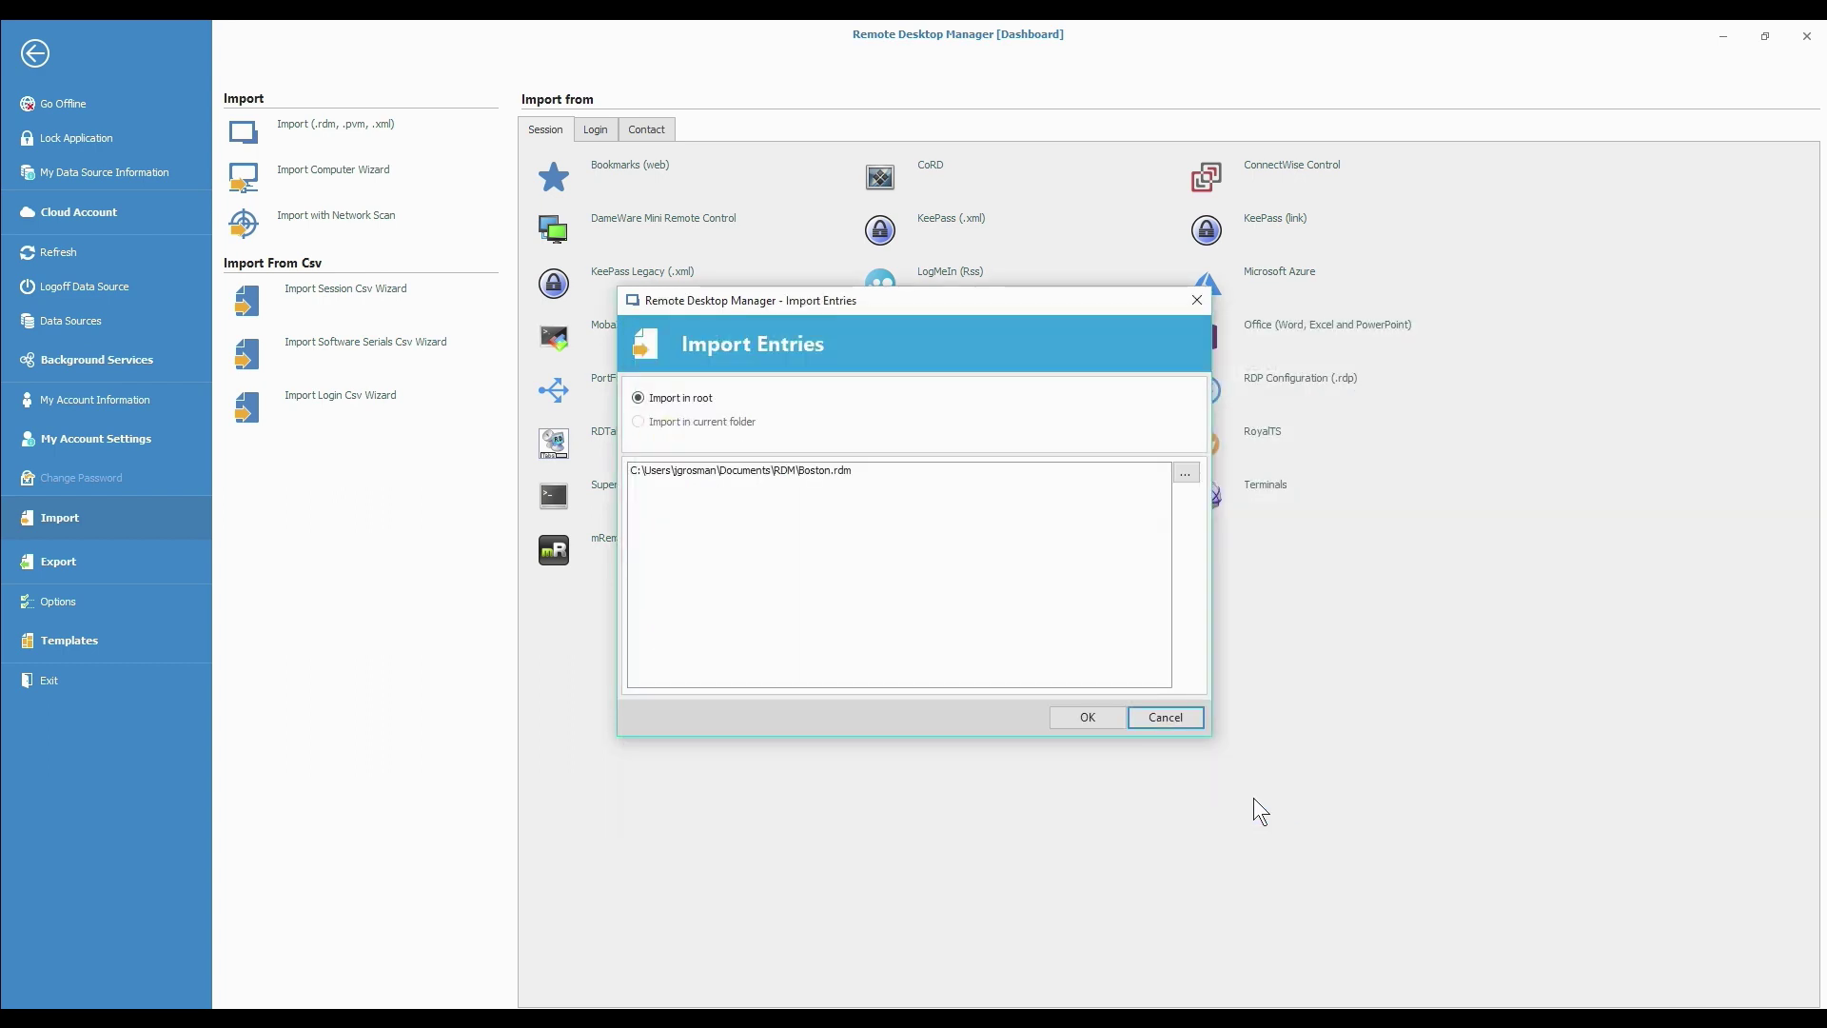
pyautogui.click(1082, 723)
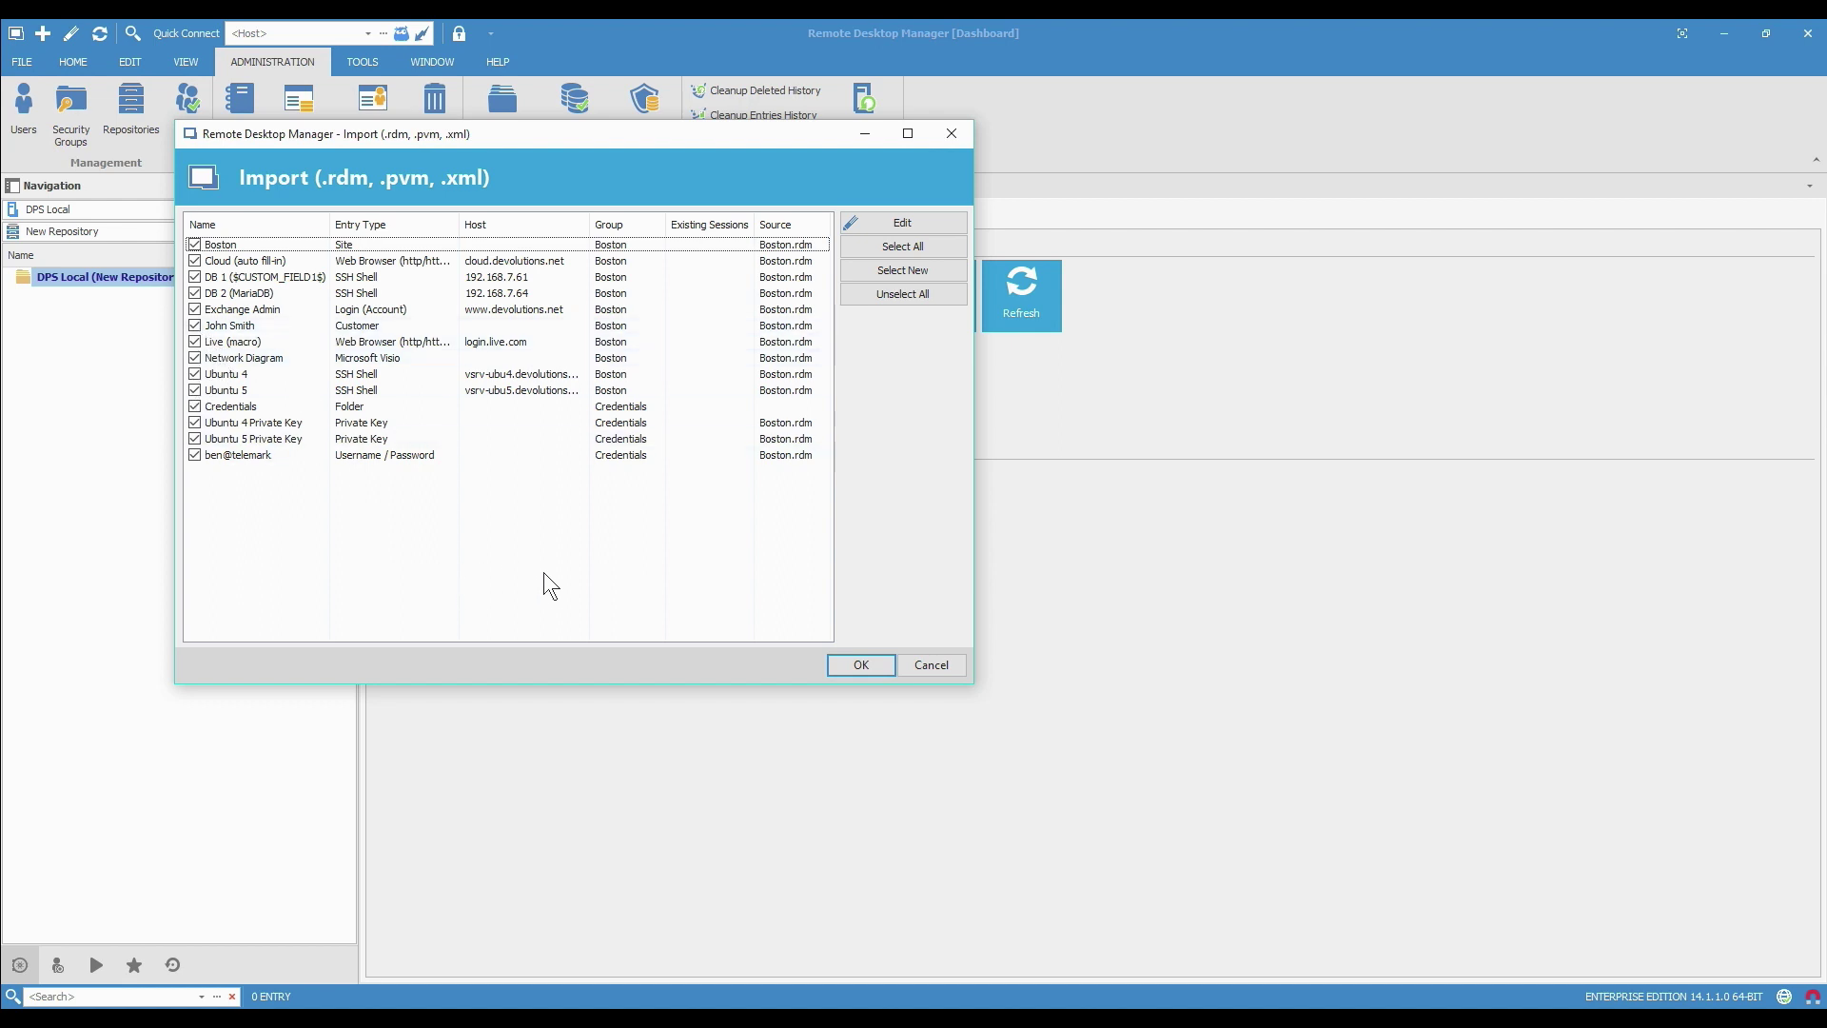
# Import all checked Boston.rdm entries, then expand and collapse Boston and Credentials to verify them.
pyautogui.click(862, 665)
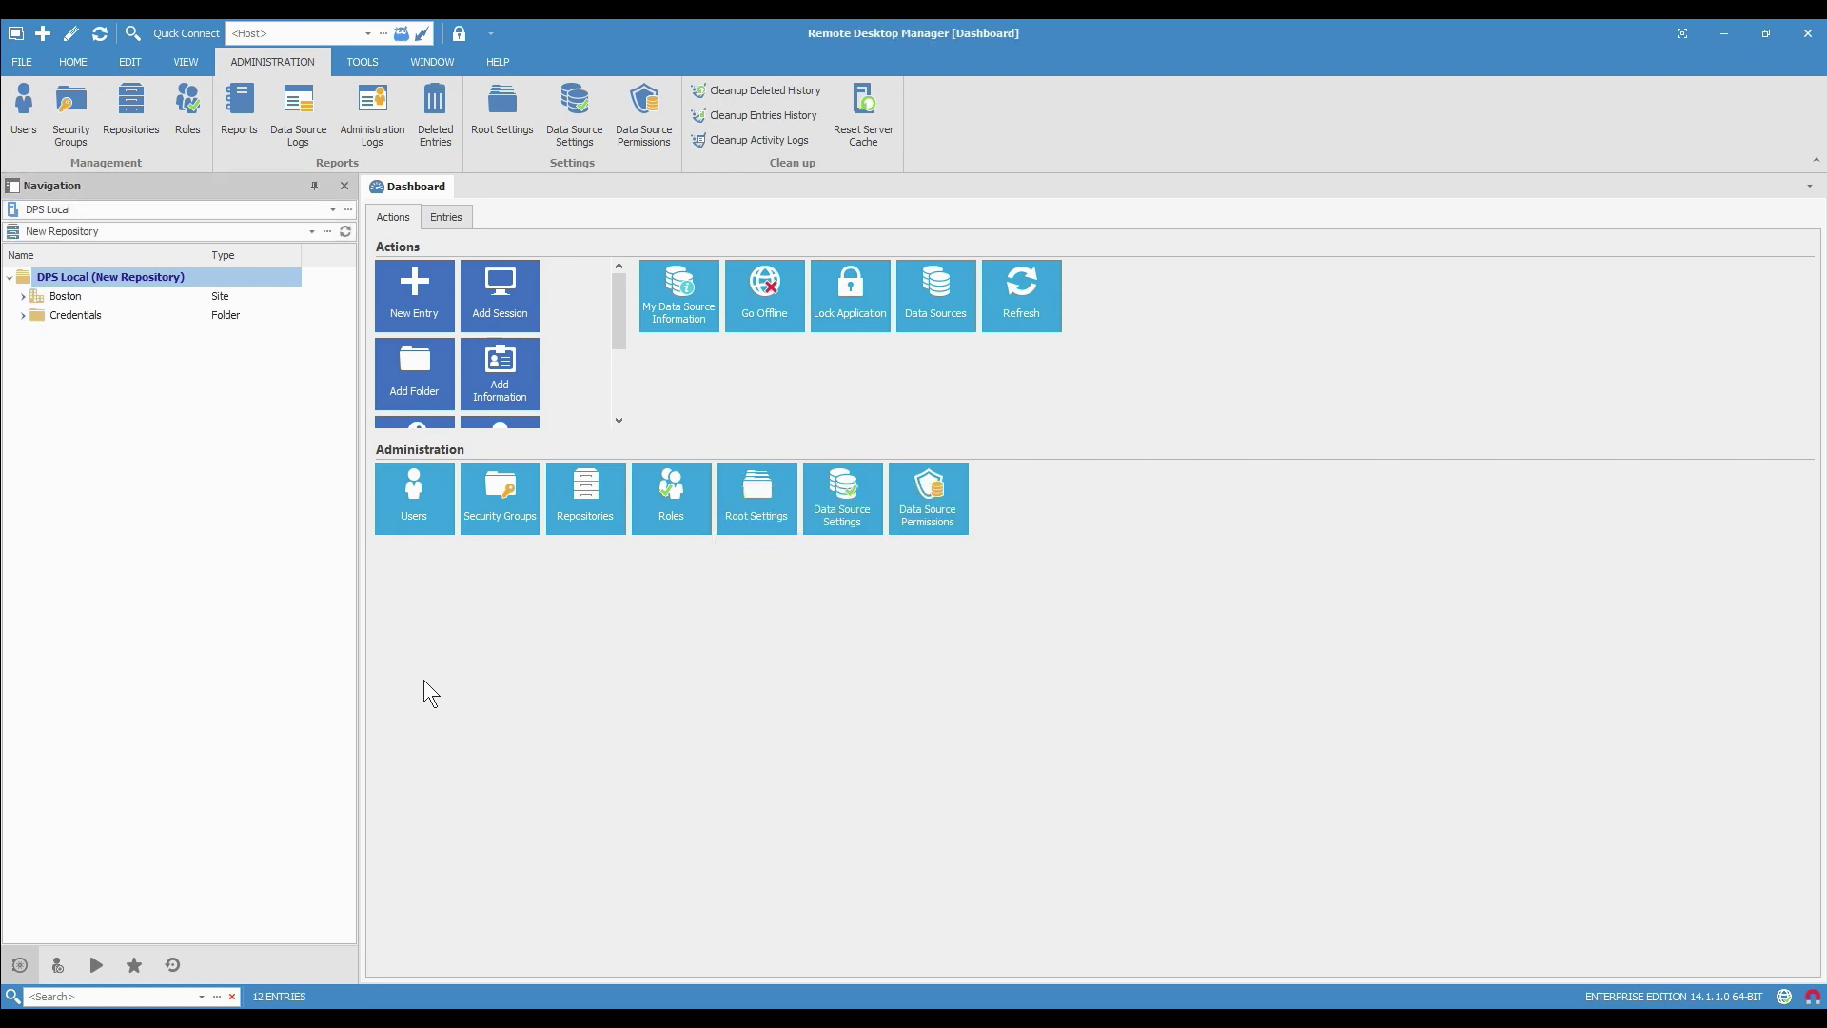
pyautogui.click(22, 297)
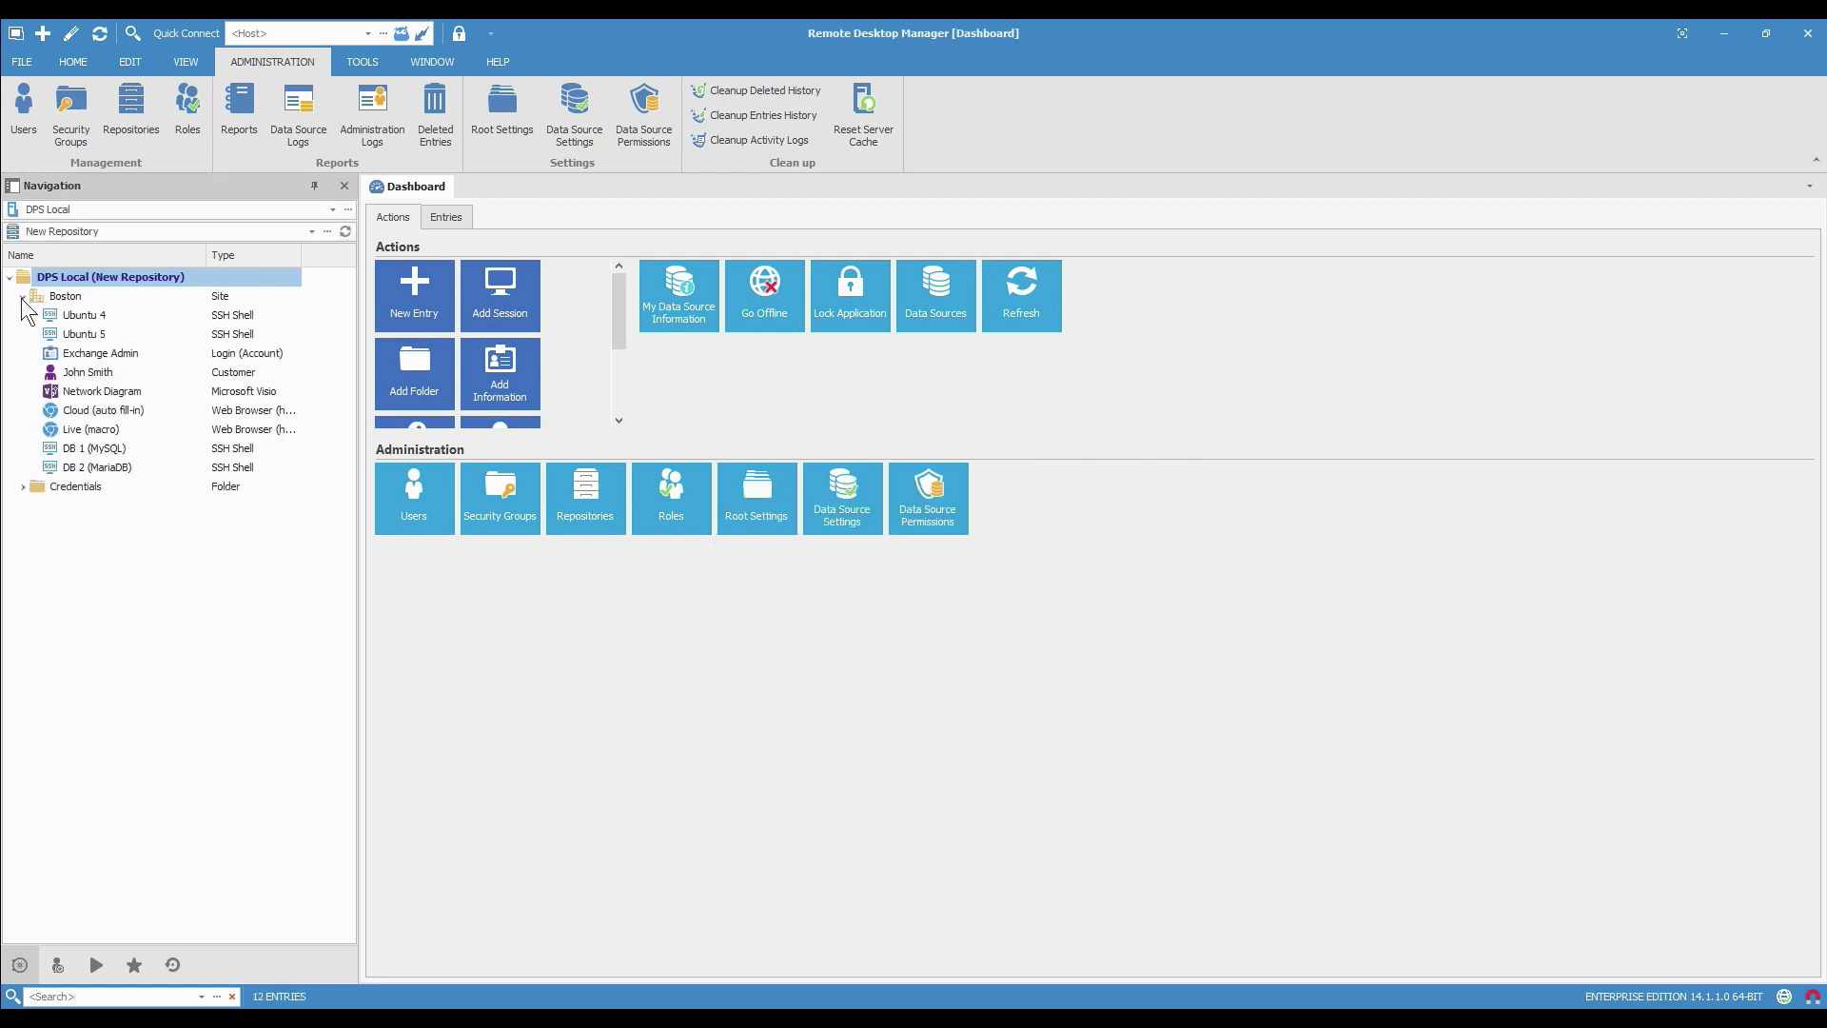
pyautogui.click(23, 487)
pyautogui.click(23, 488)
pyautogui.click(23, 296)
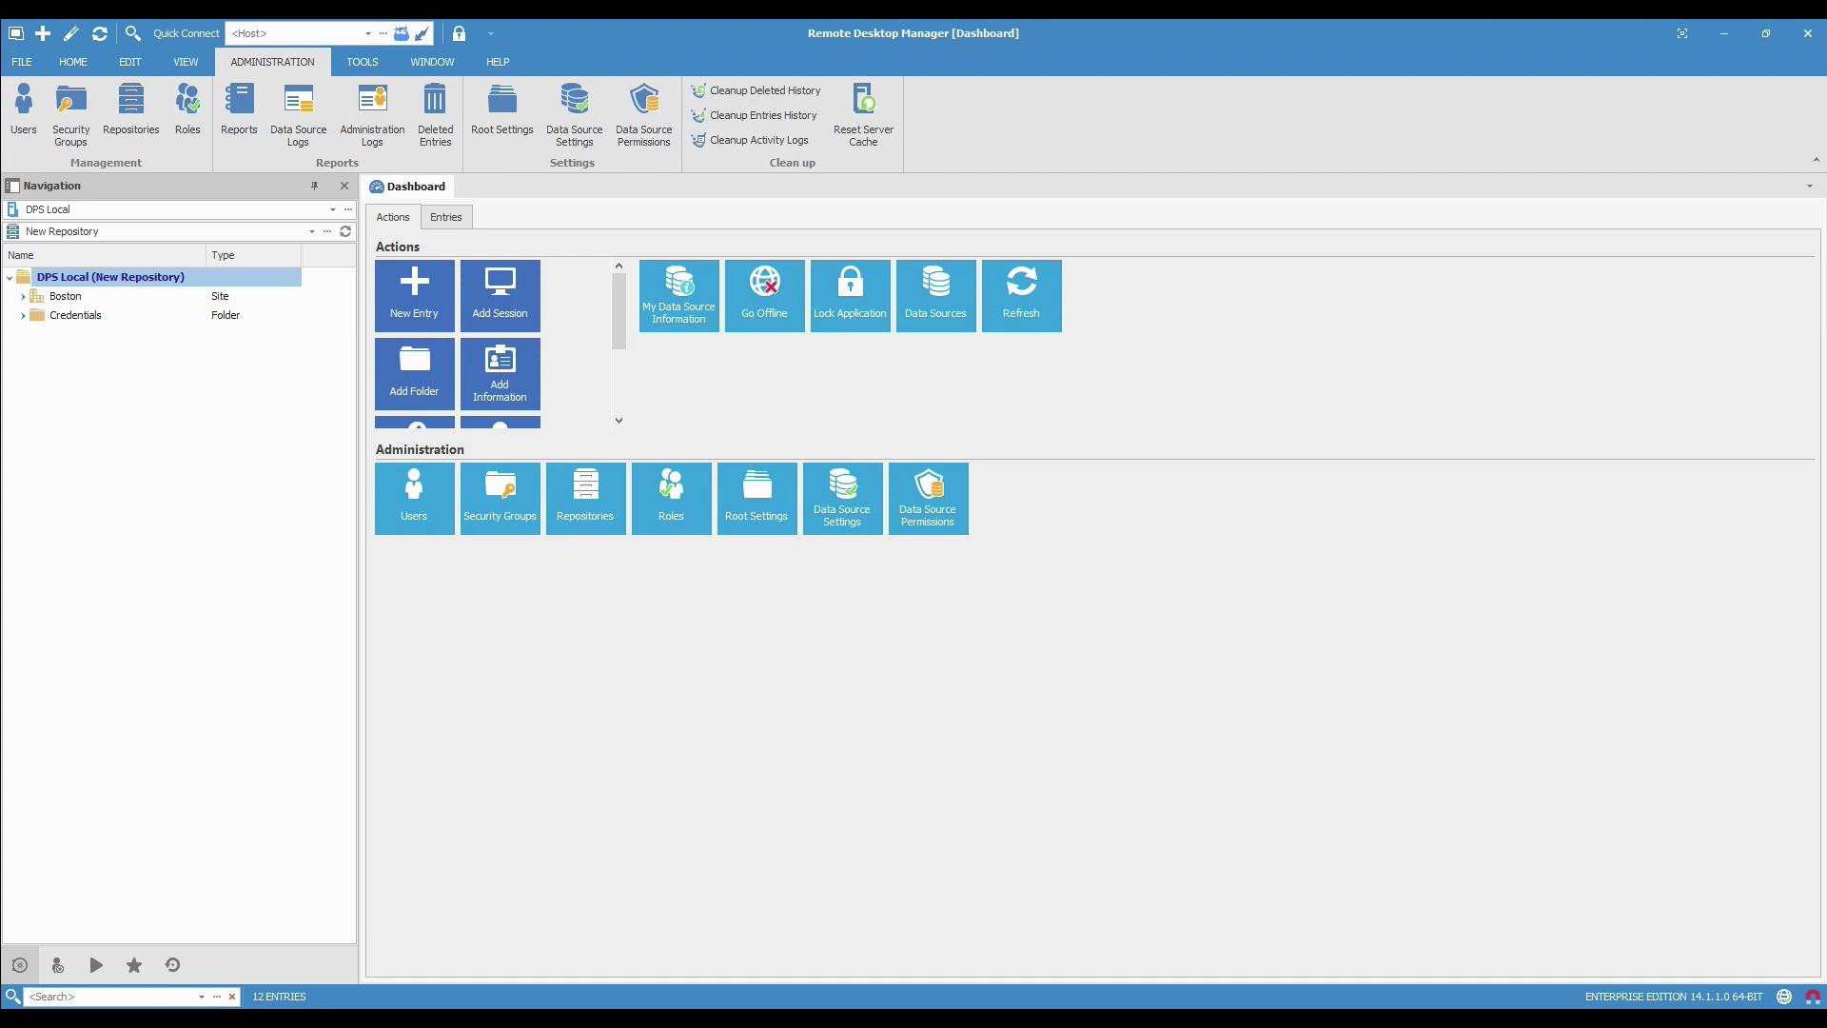
# In Password Server's private vault, start an Import (.rdm, .pvm, .xml) entry through the wizard.
pyautogui.hotkey('alt', 'Tab')
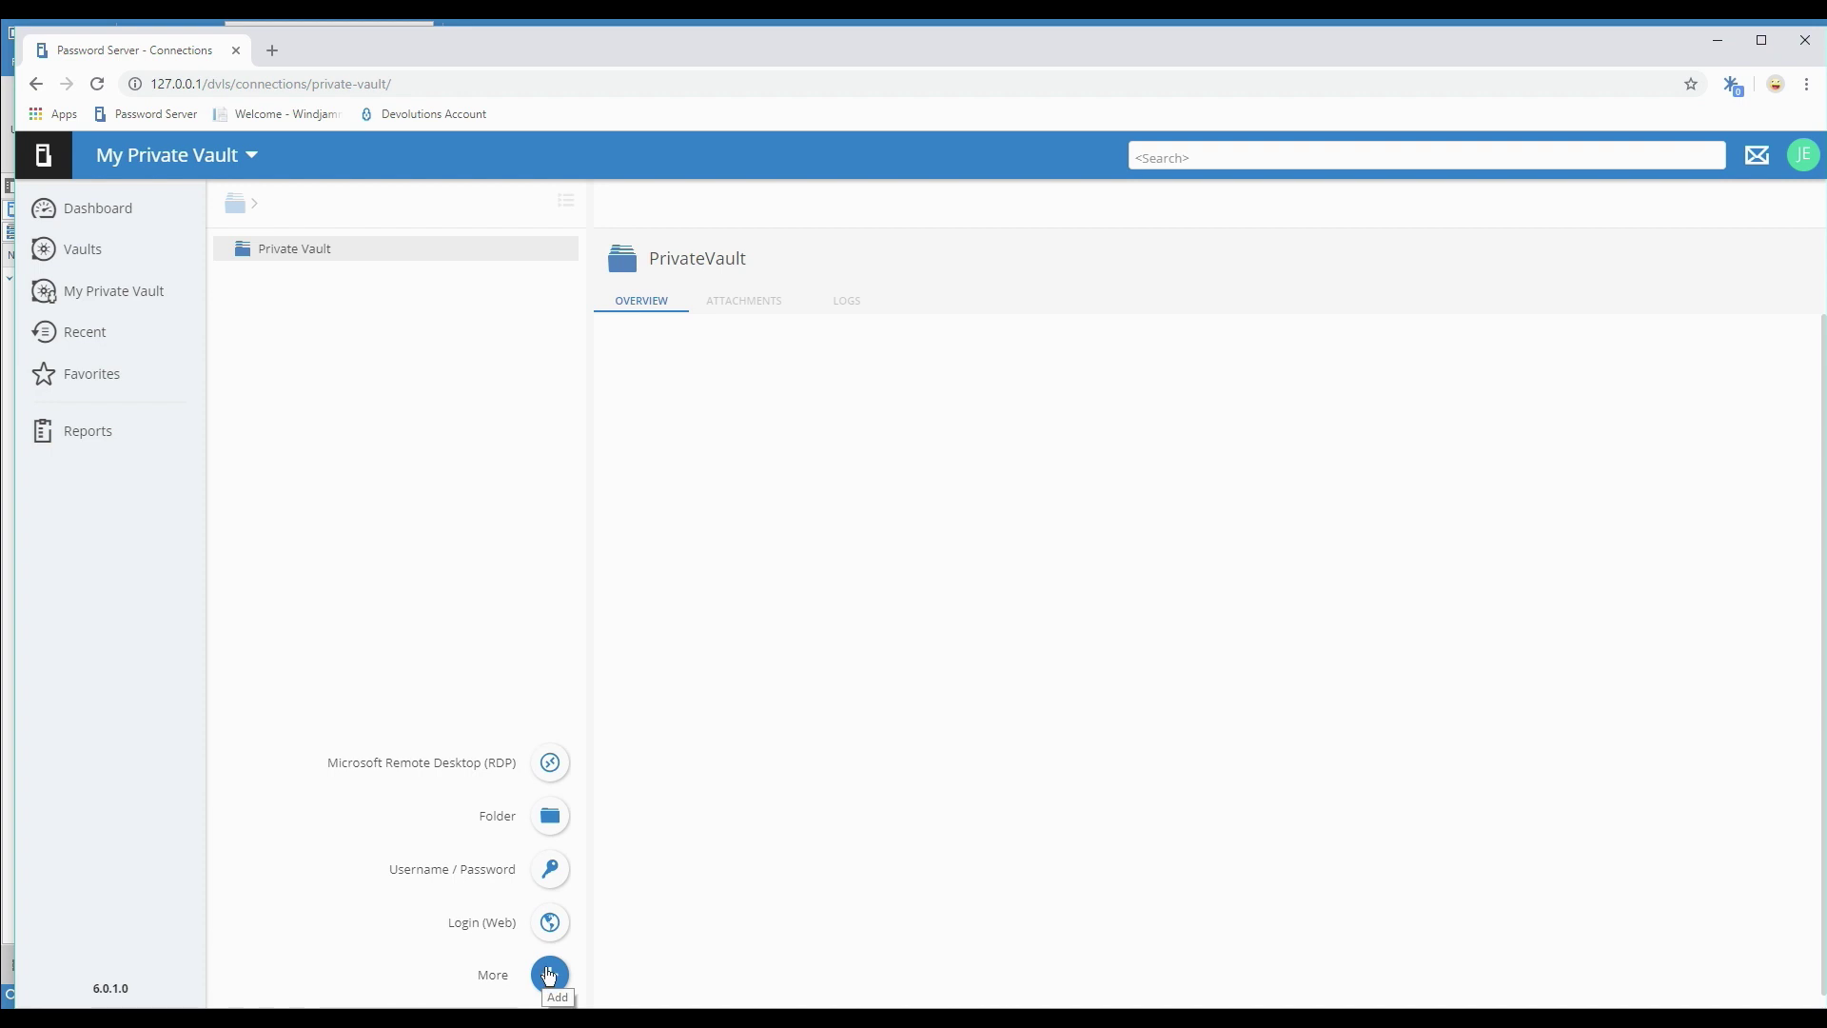
pyautogui.click(549, 972)
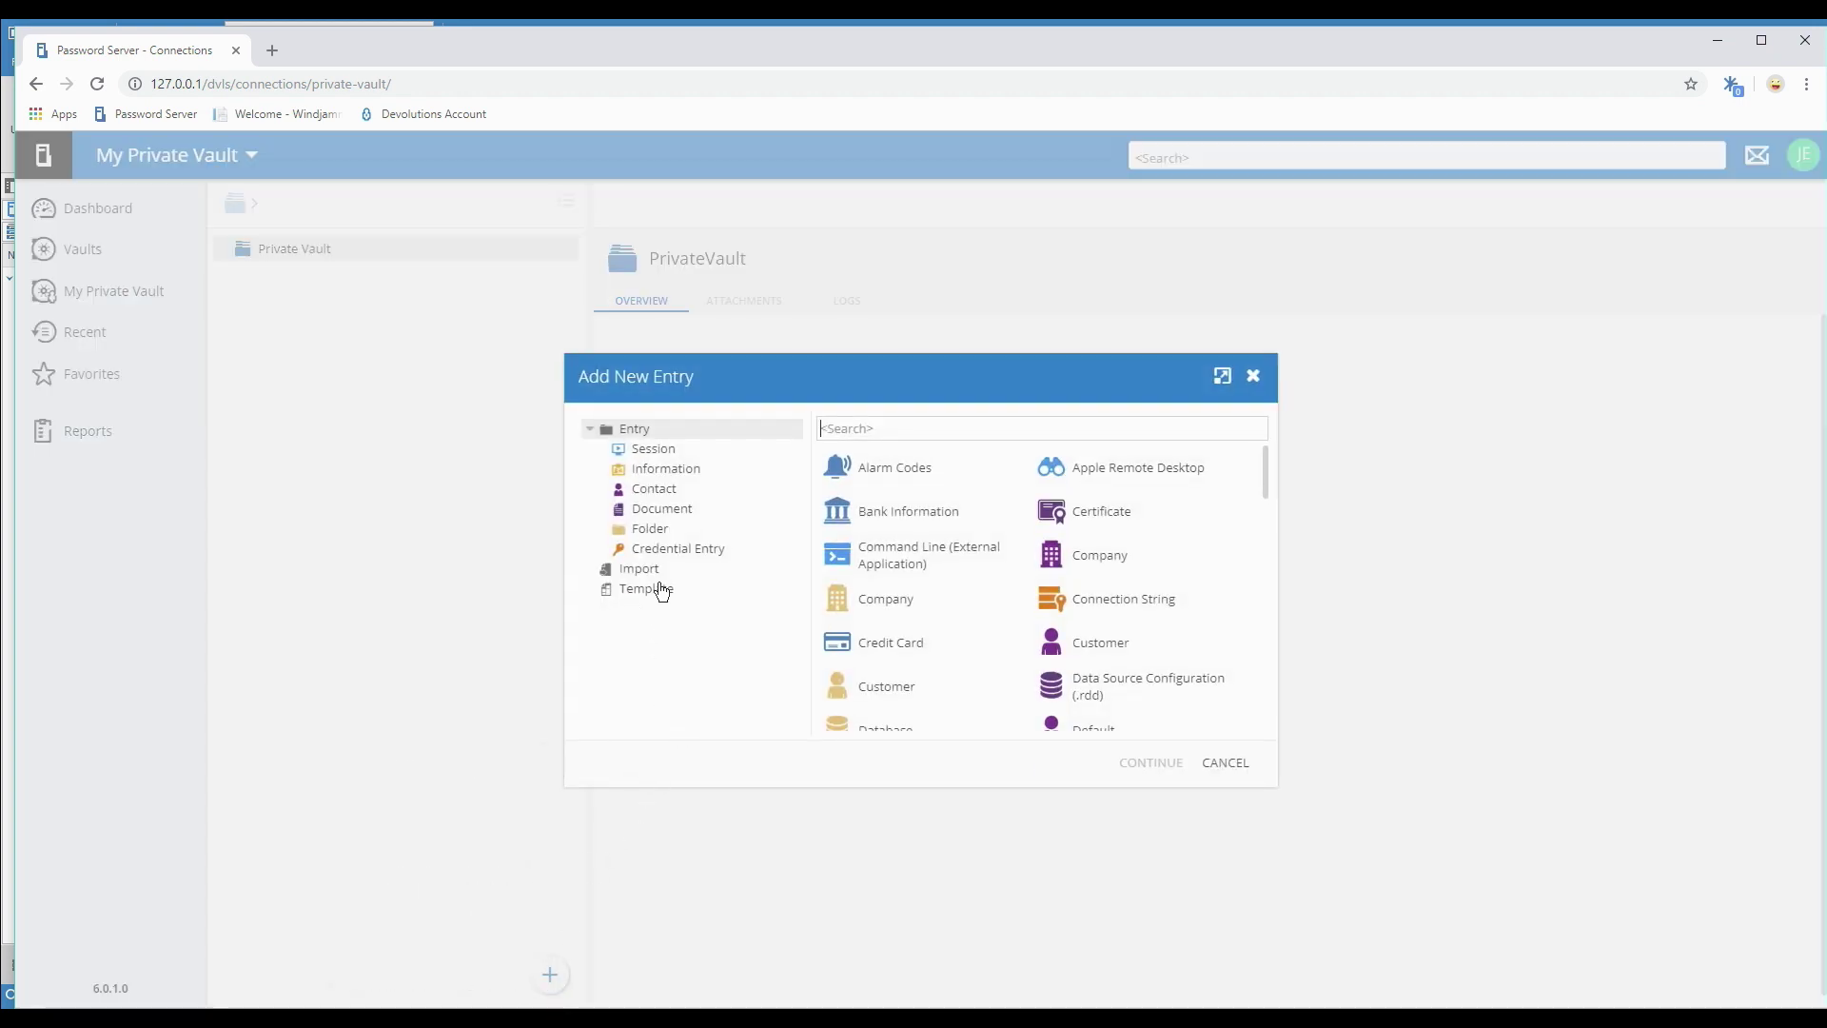
pyautogui.click(653, 569)
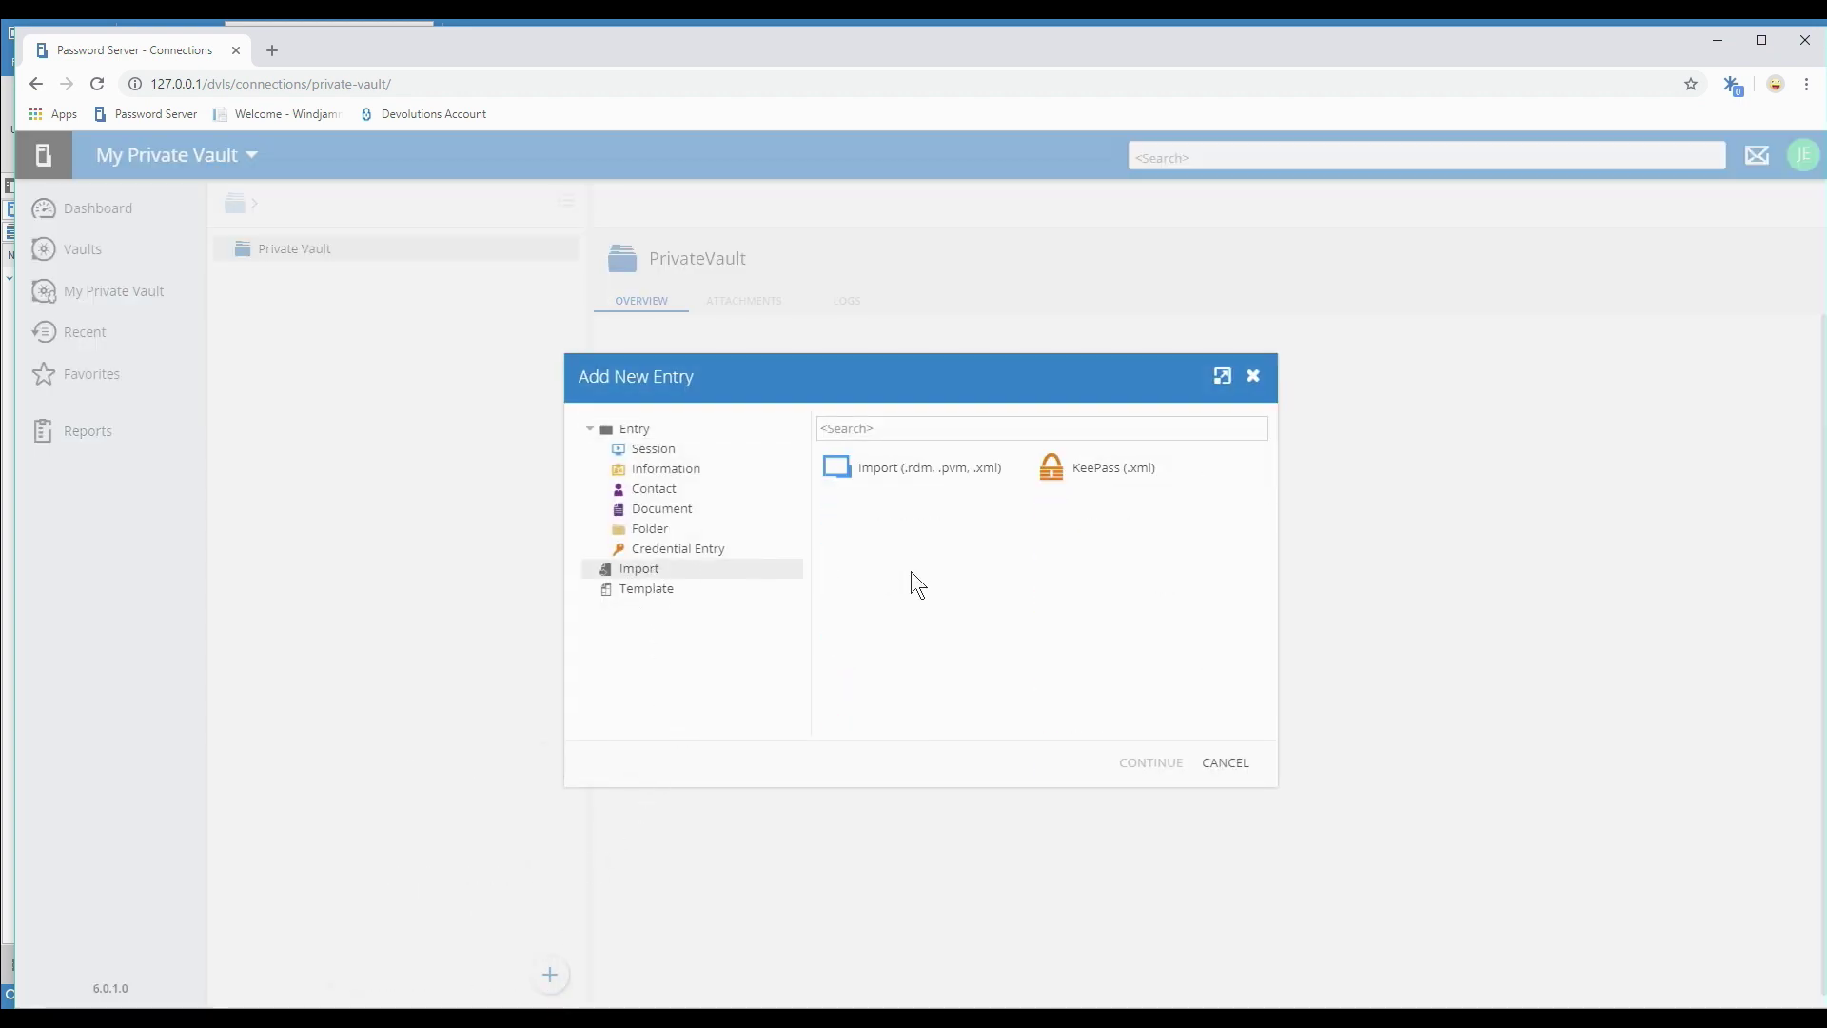
pyautogui.click(885, 468)
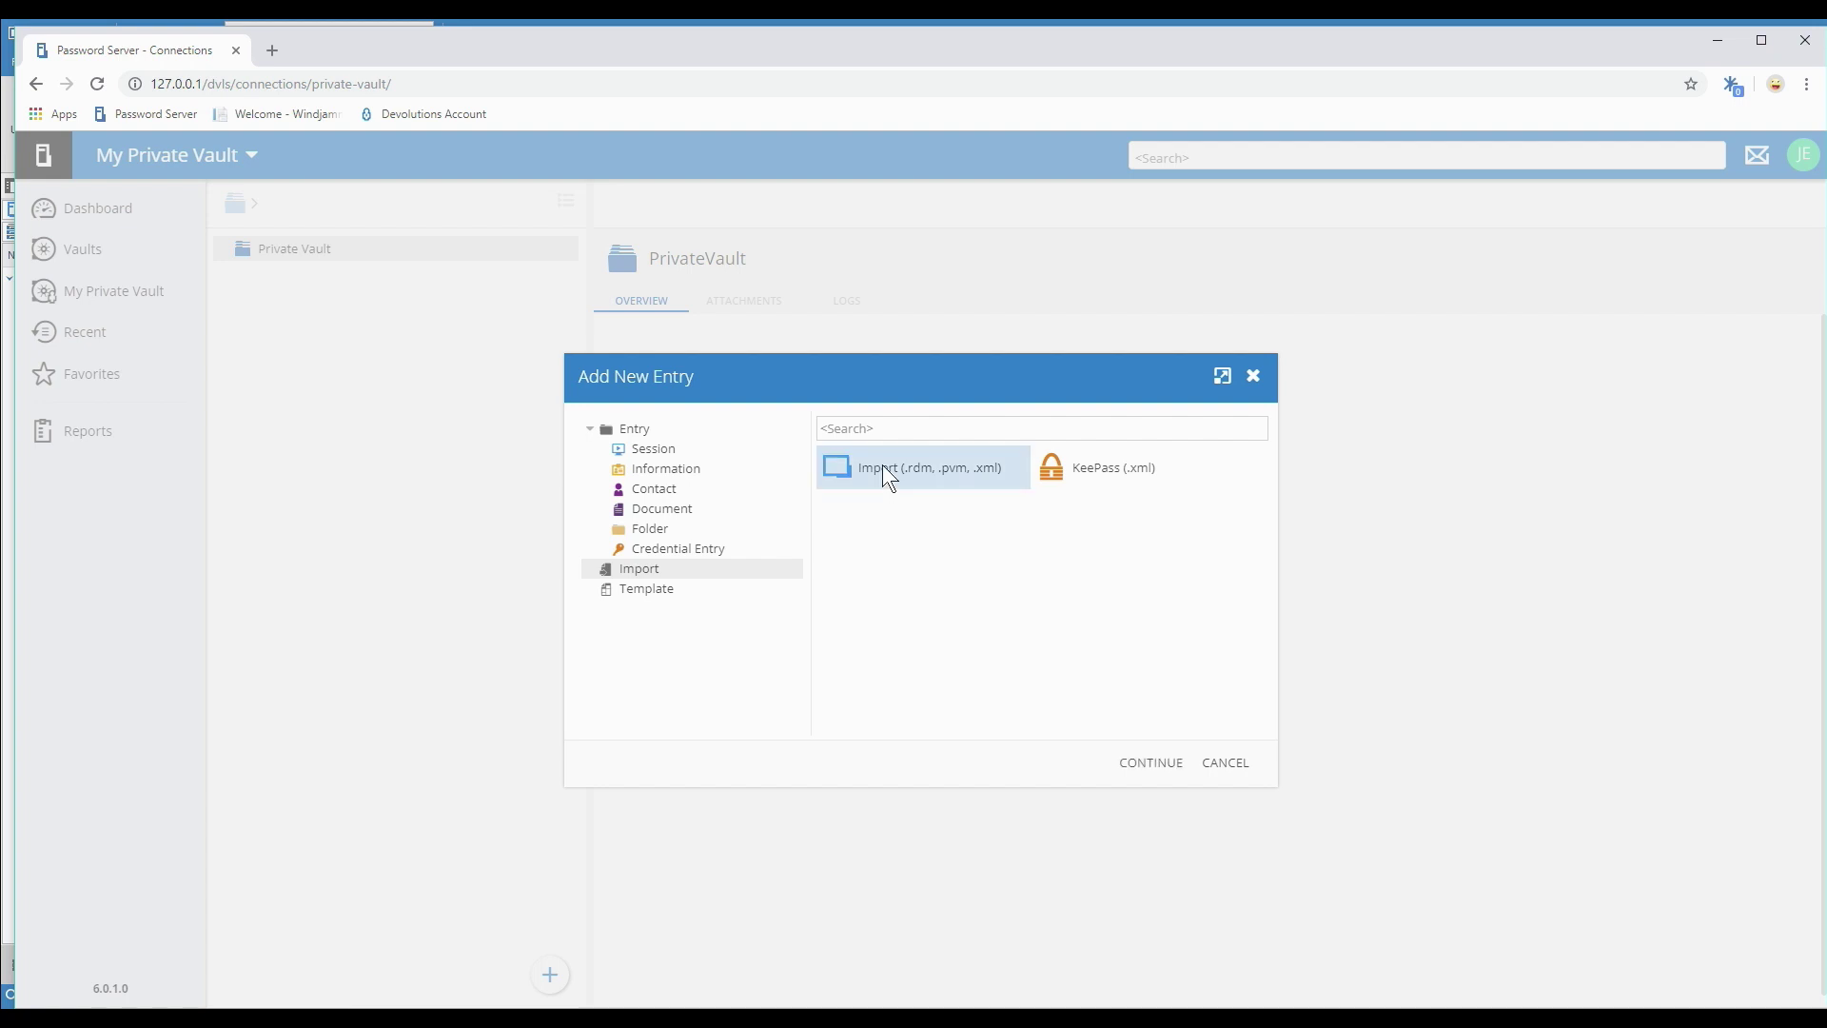
pyautogui.click(1144, 775)
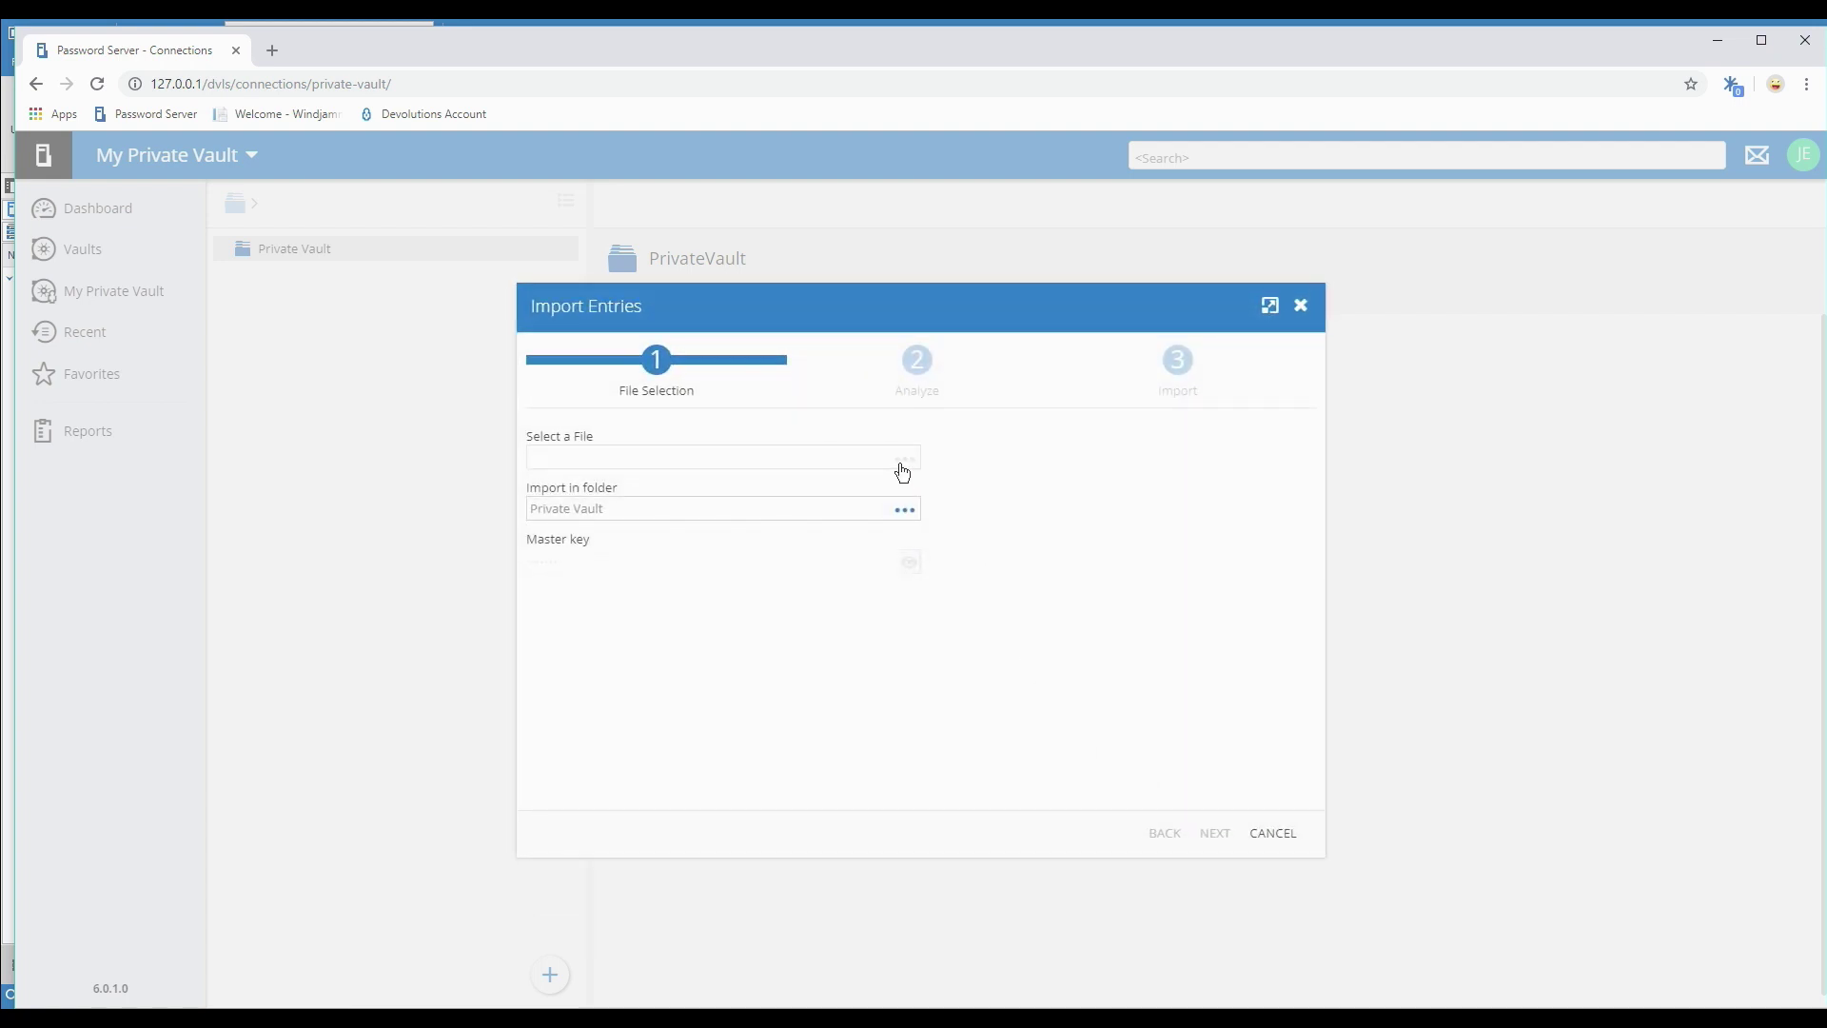
# Choose Boston.rdm as the import file and advance to the entry analysis.
pyautogui.click(902, 464)
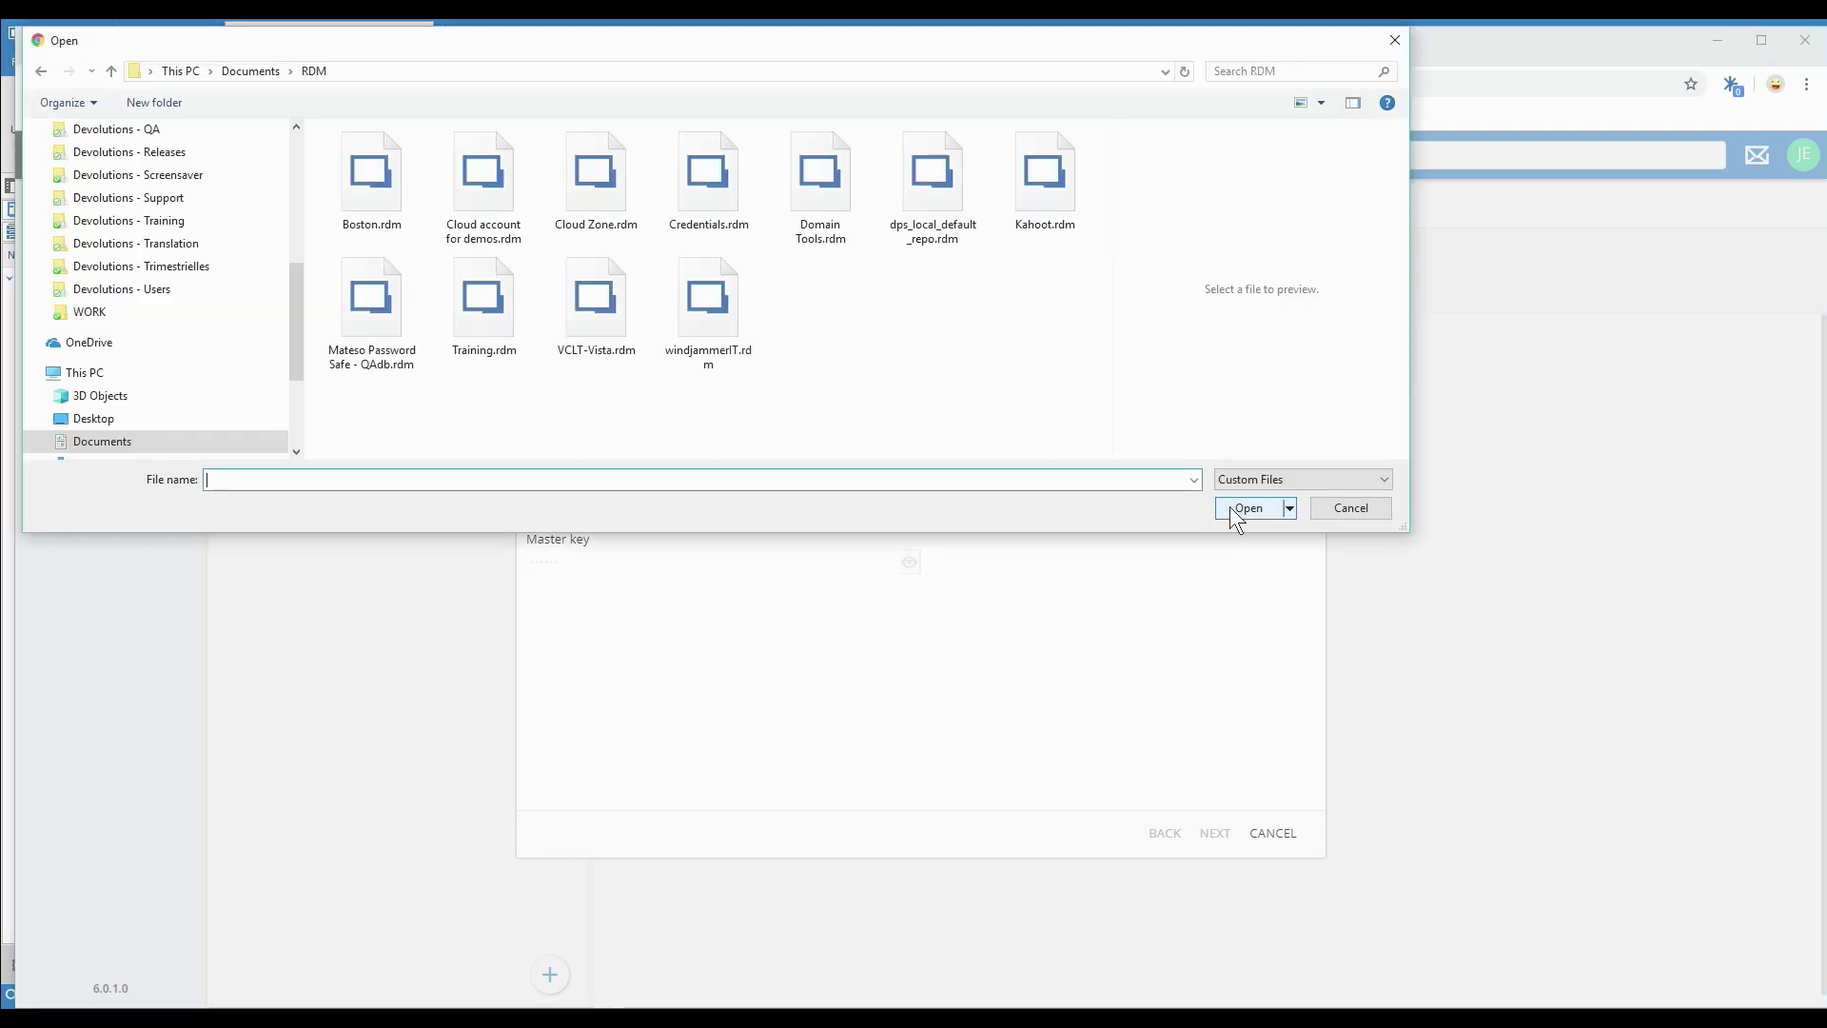
pyautogui.click(389, 186)
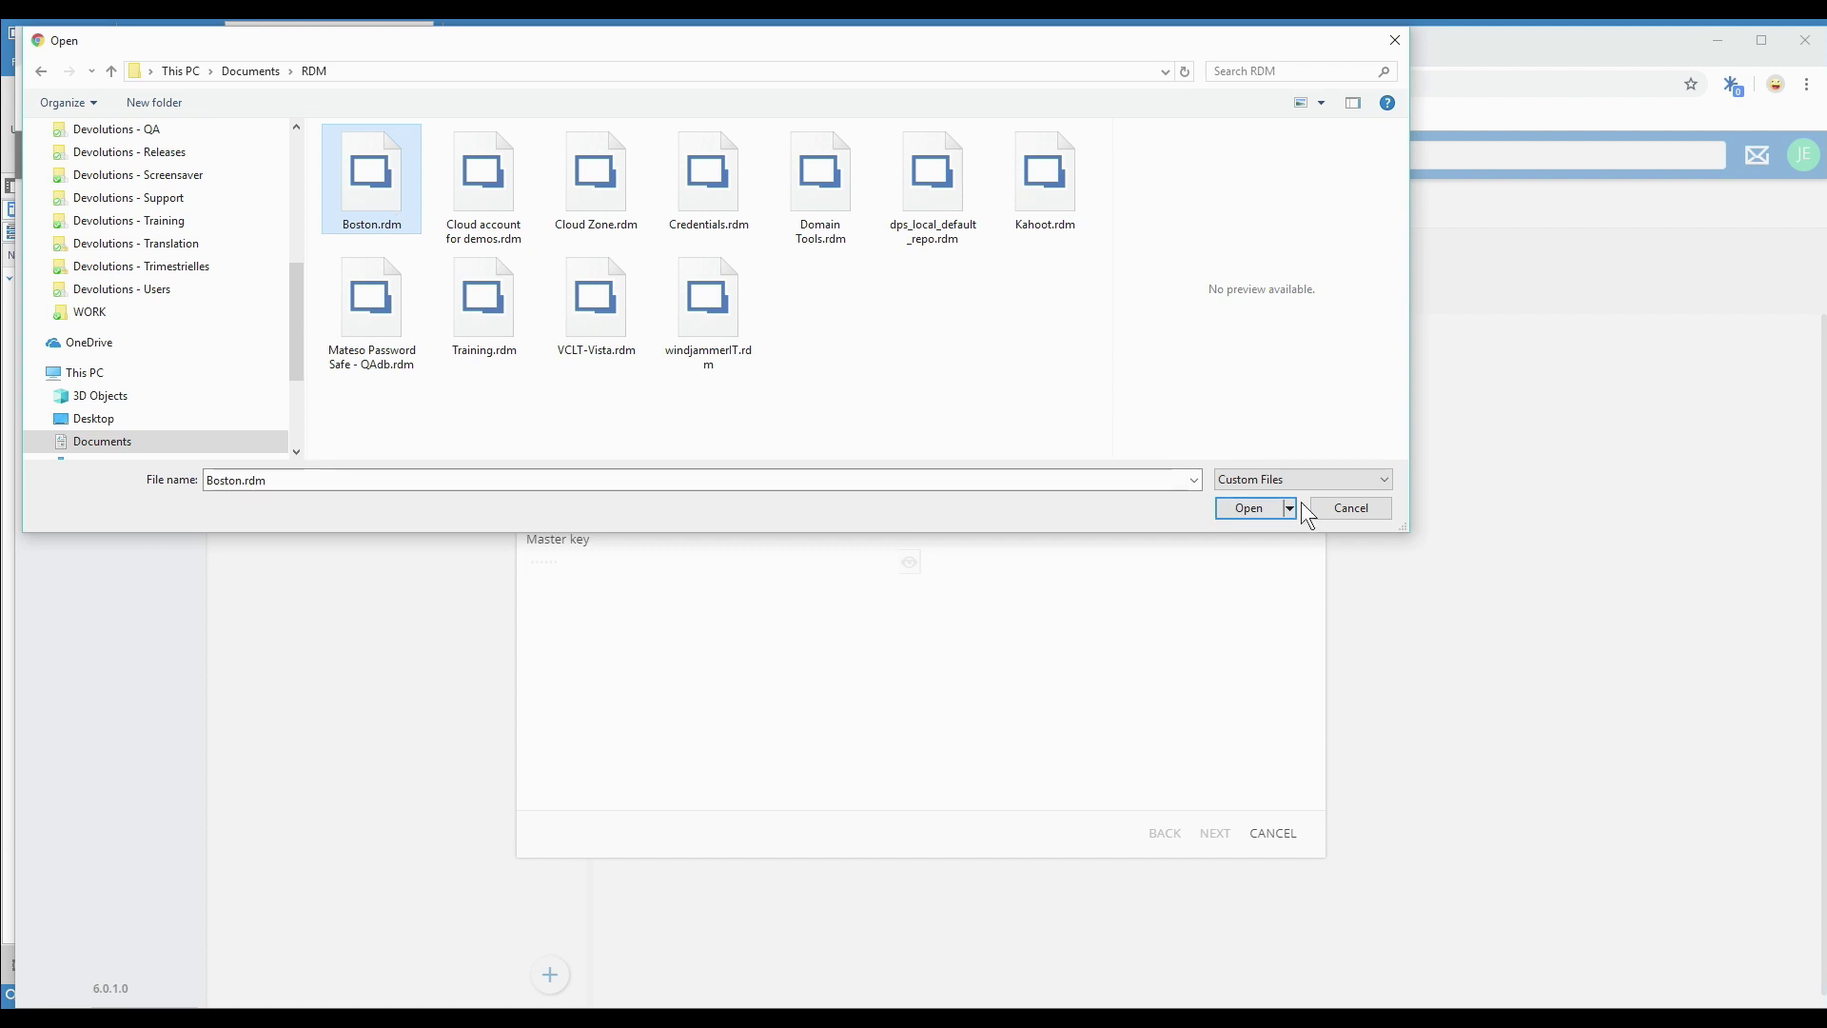
pyautogui.click(1246, 511)
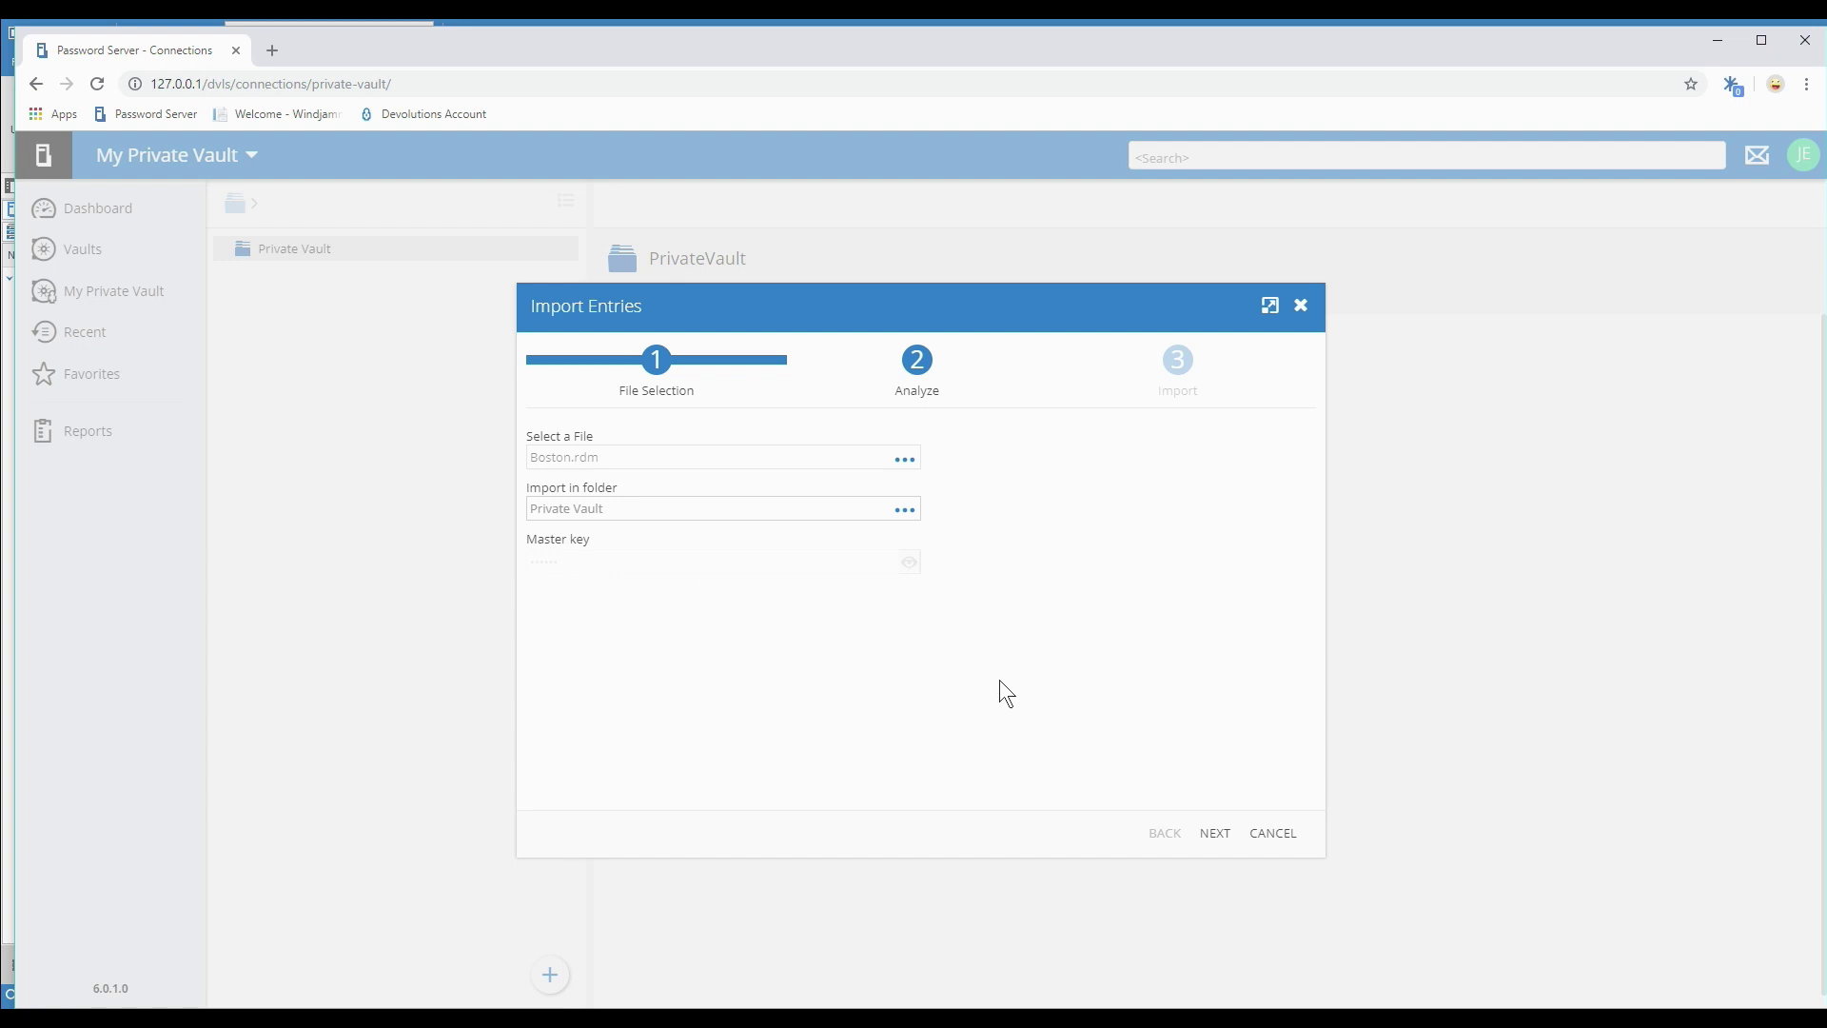
pyautogui.click(1213, 835)
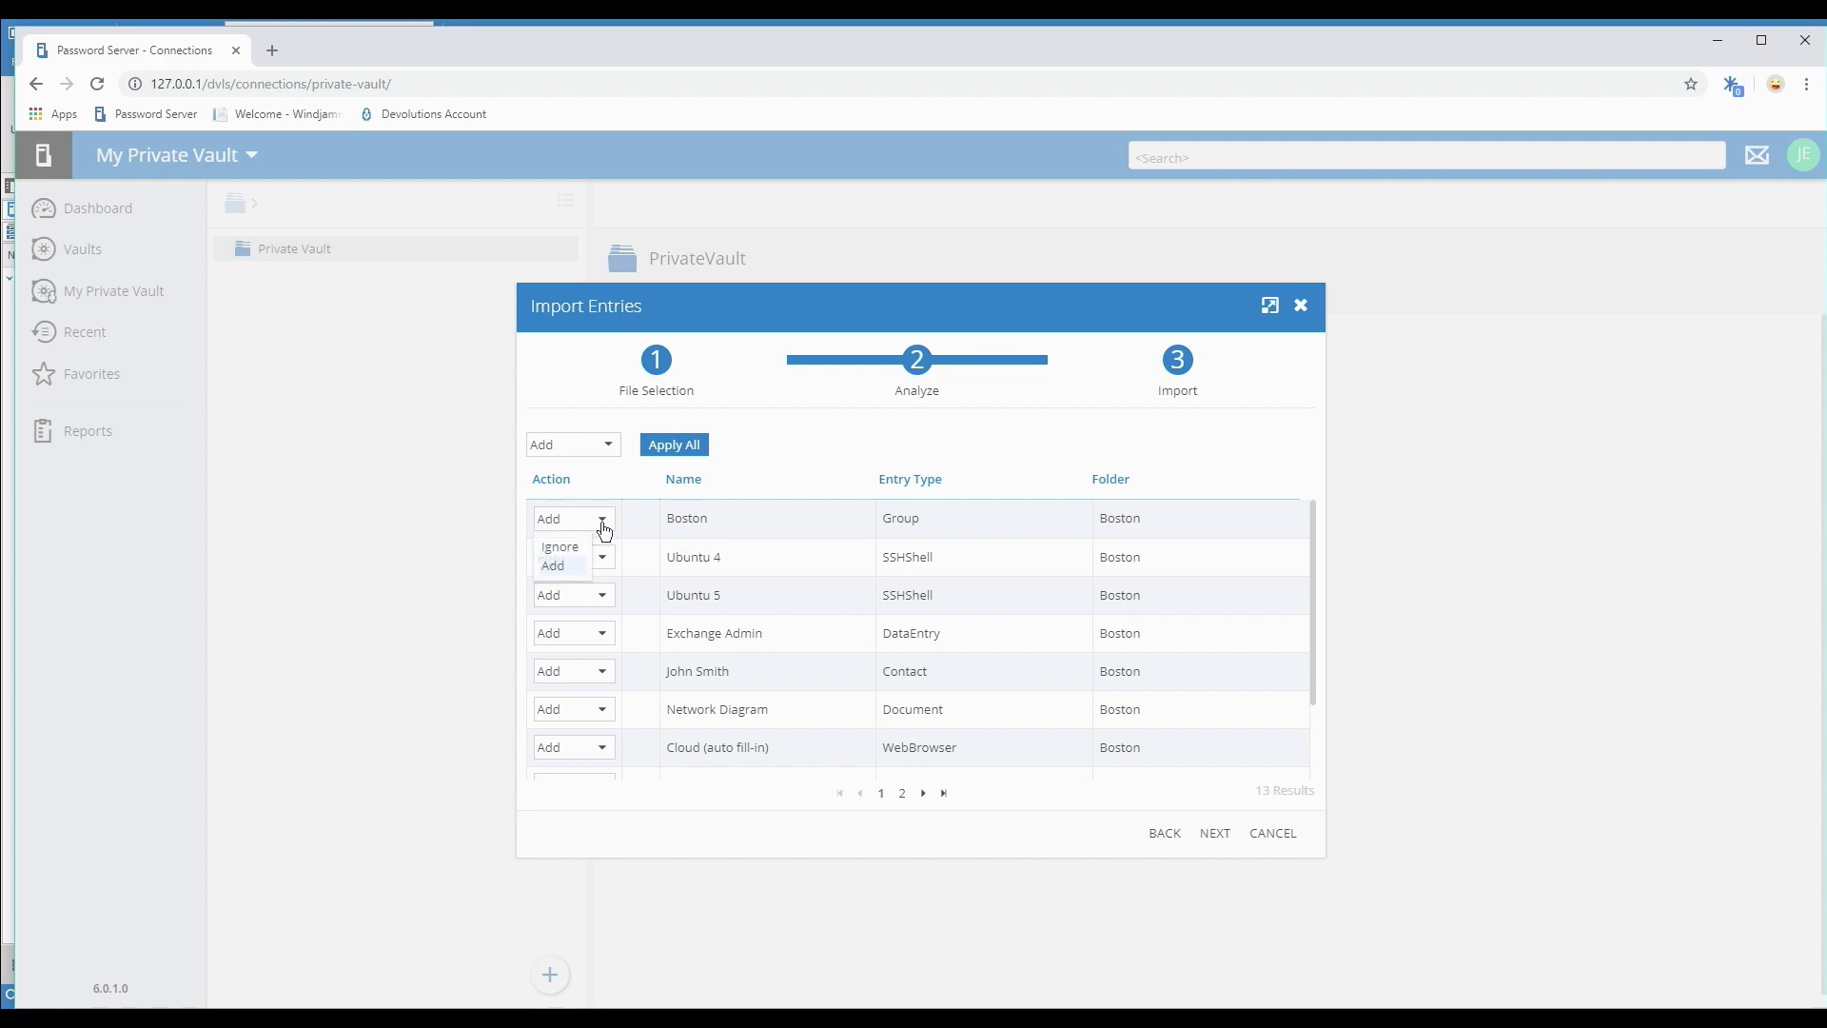
# Keep all 13 entries set to Add and run the import into the Private Vault.
pyautogui.click(1212, 835)
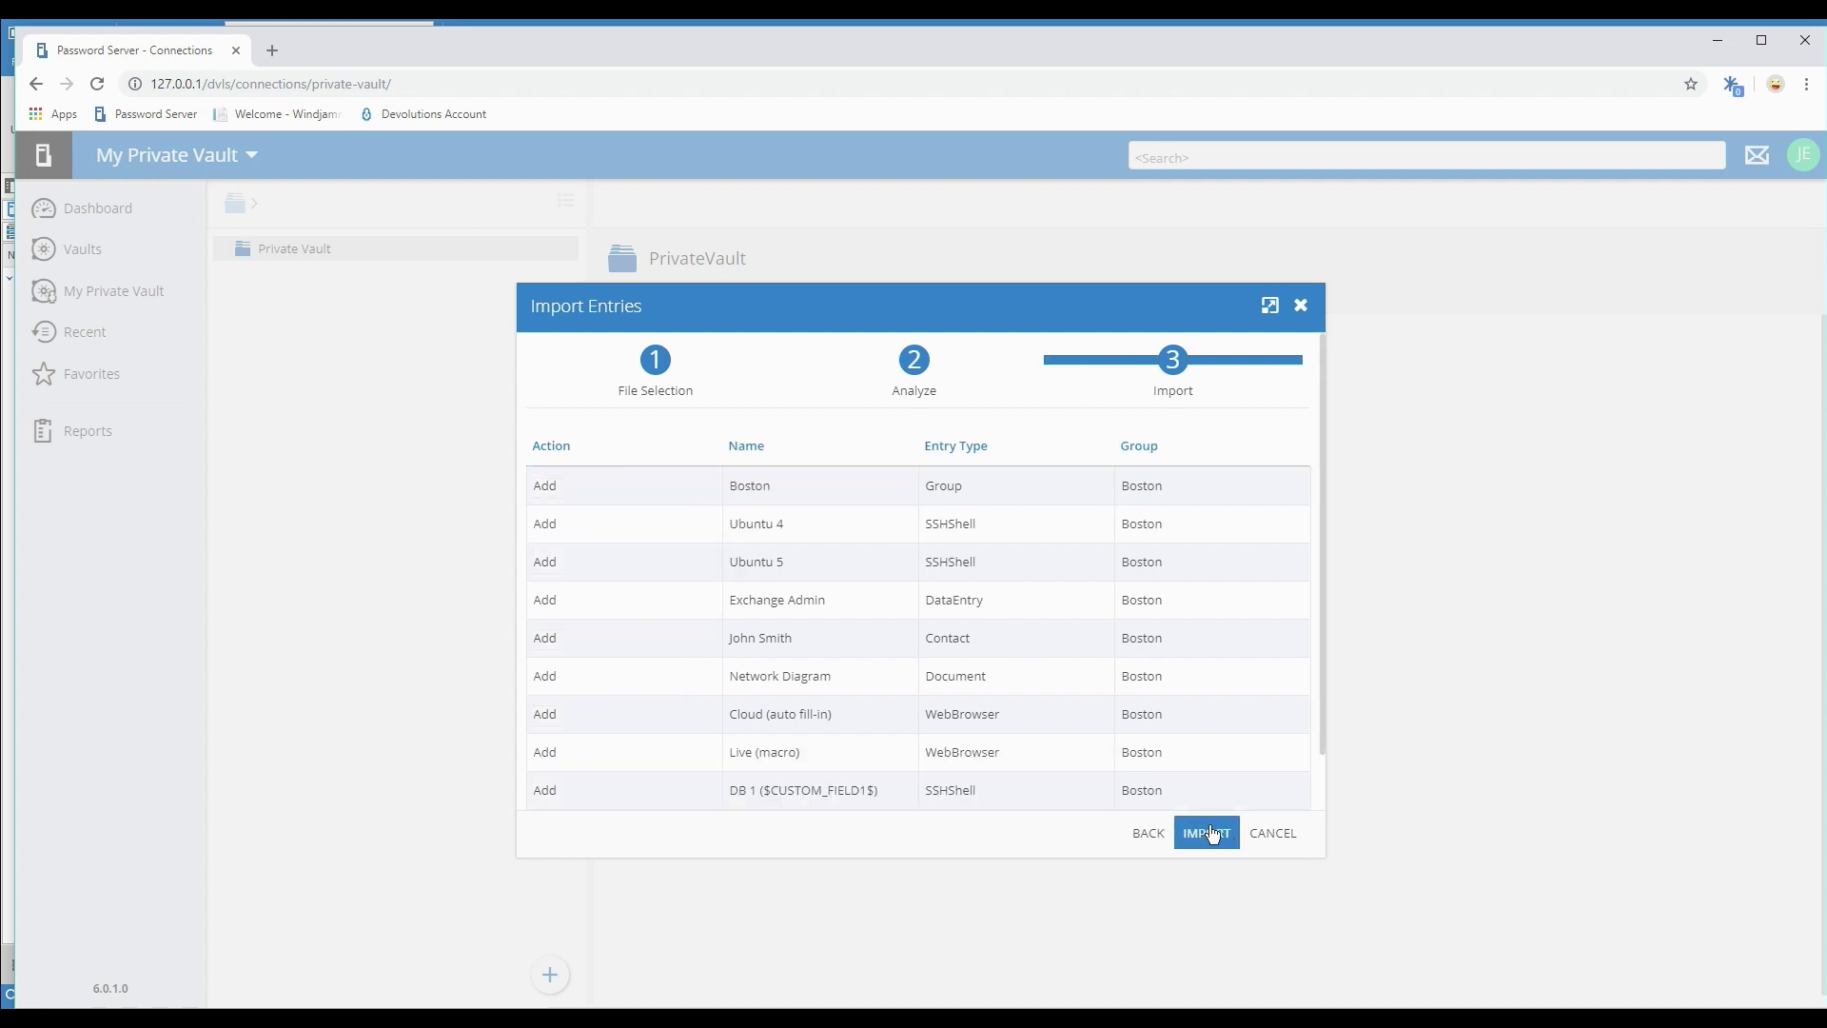
pyautogui.click(1210, 832)
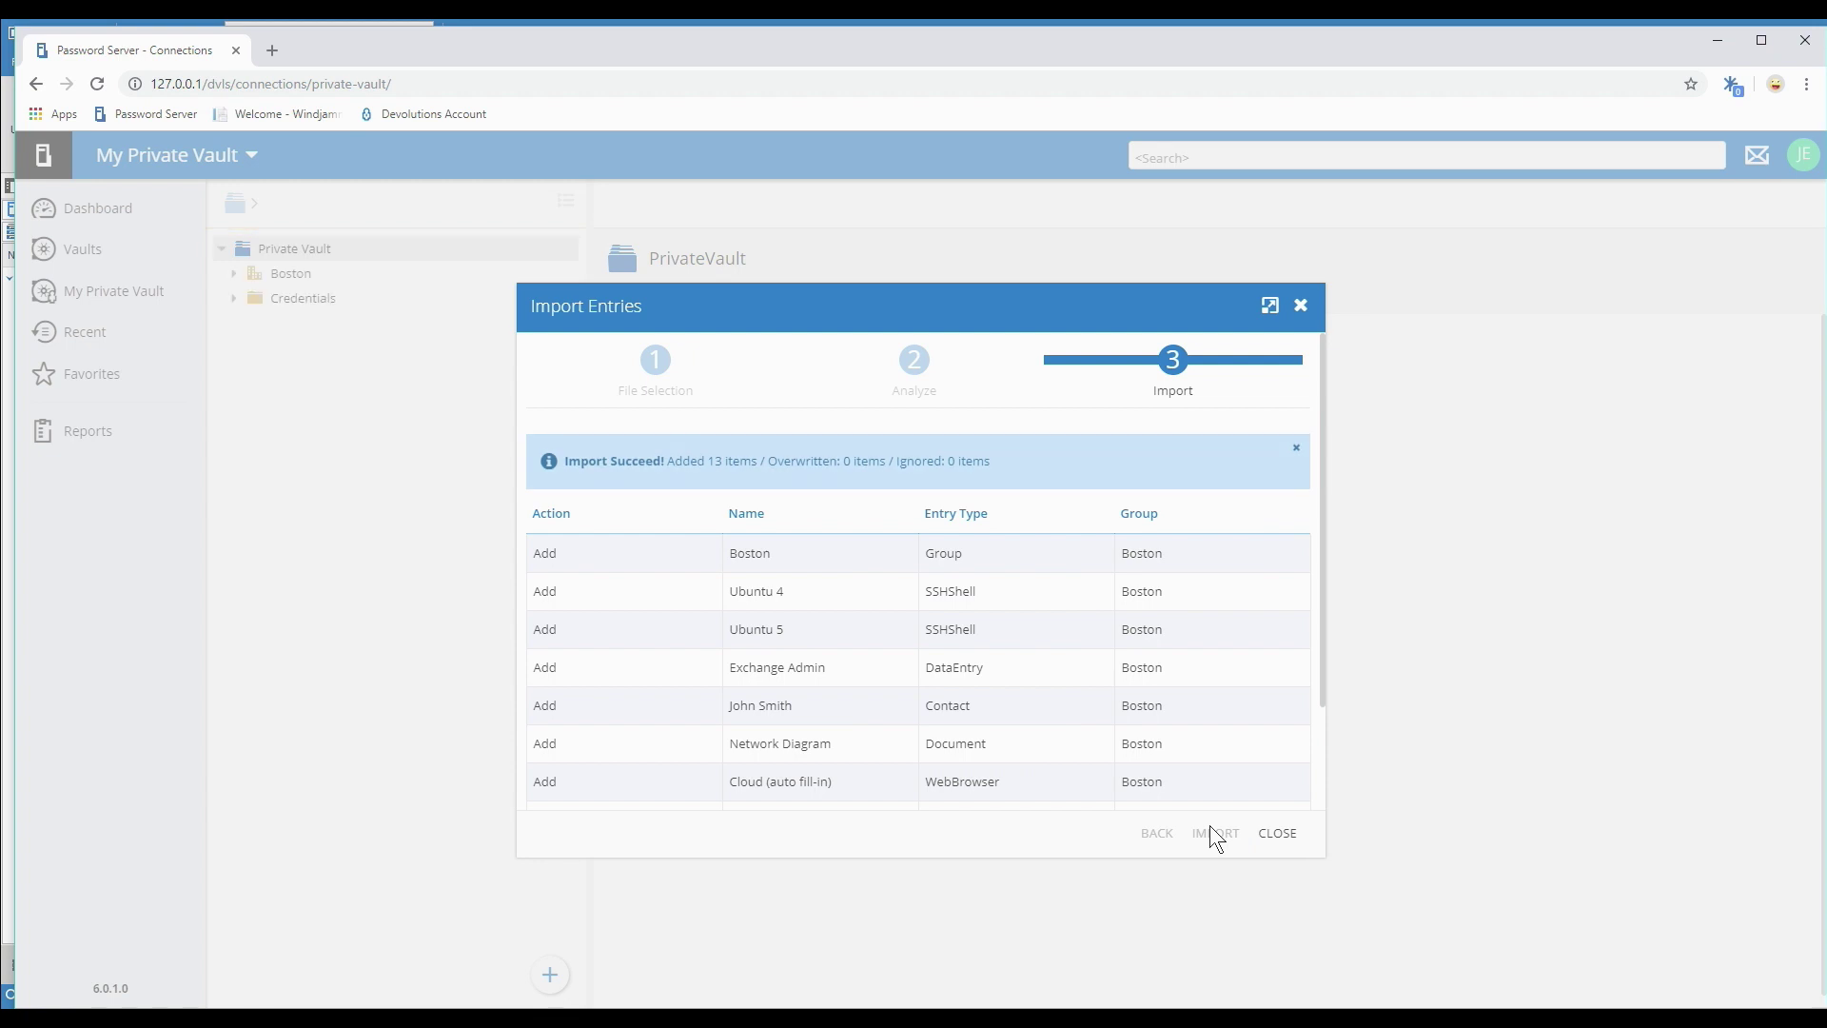
# Close the finished import wizard and expand the Boston folder to list Ubuntu 4 through DB 2 (MariaDB).
pyautogui.click(1277, 833)
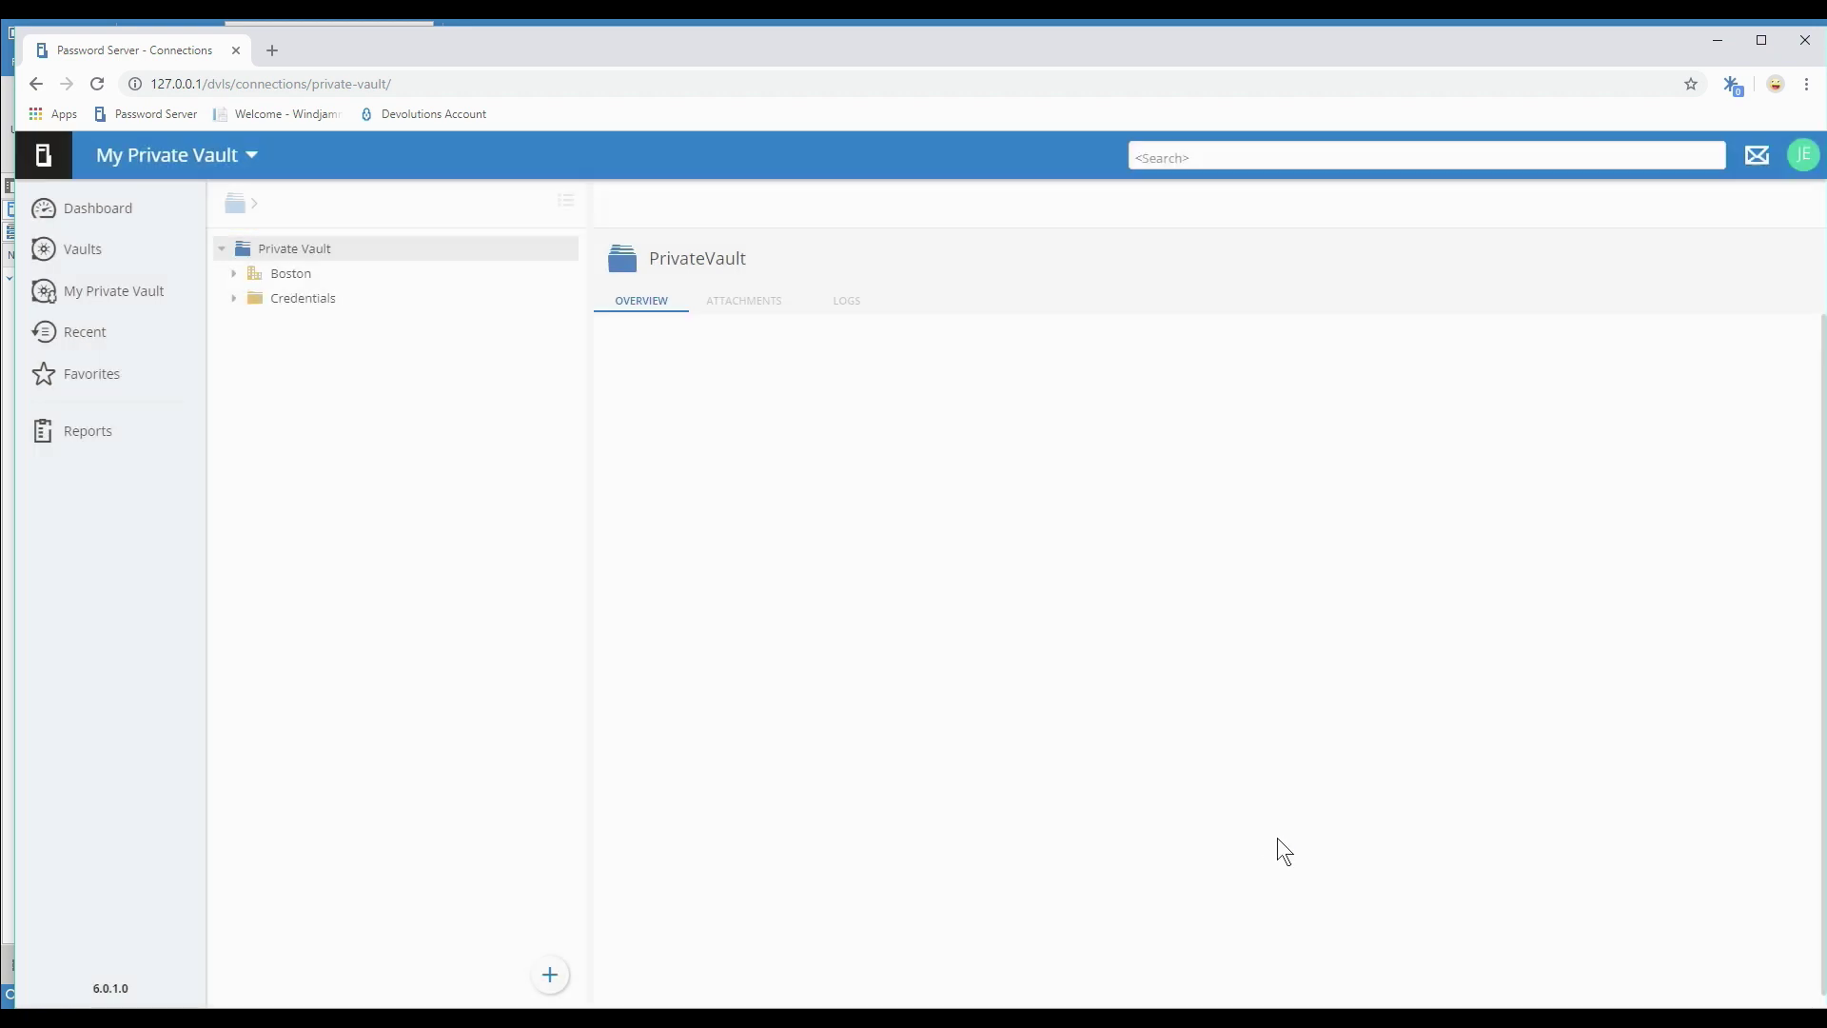
pyautogui.click(233, 274)
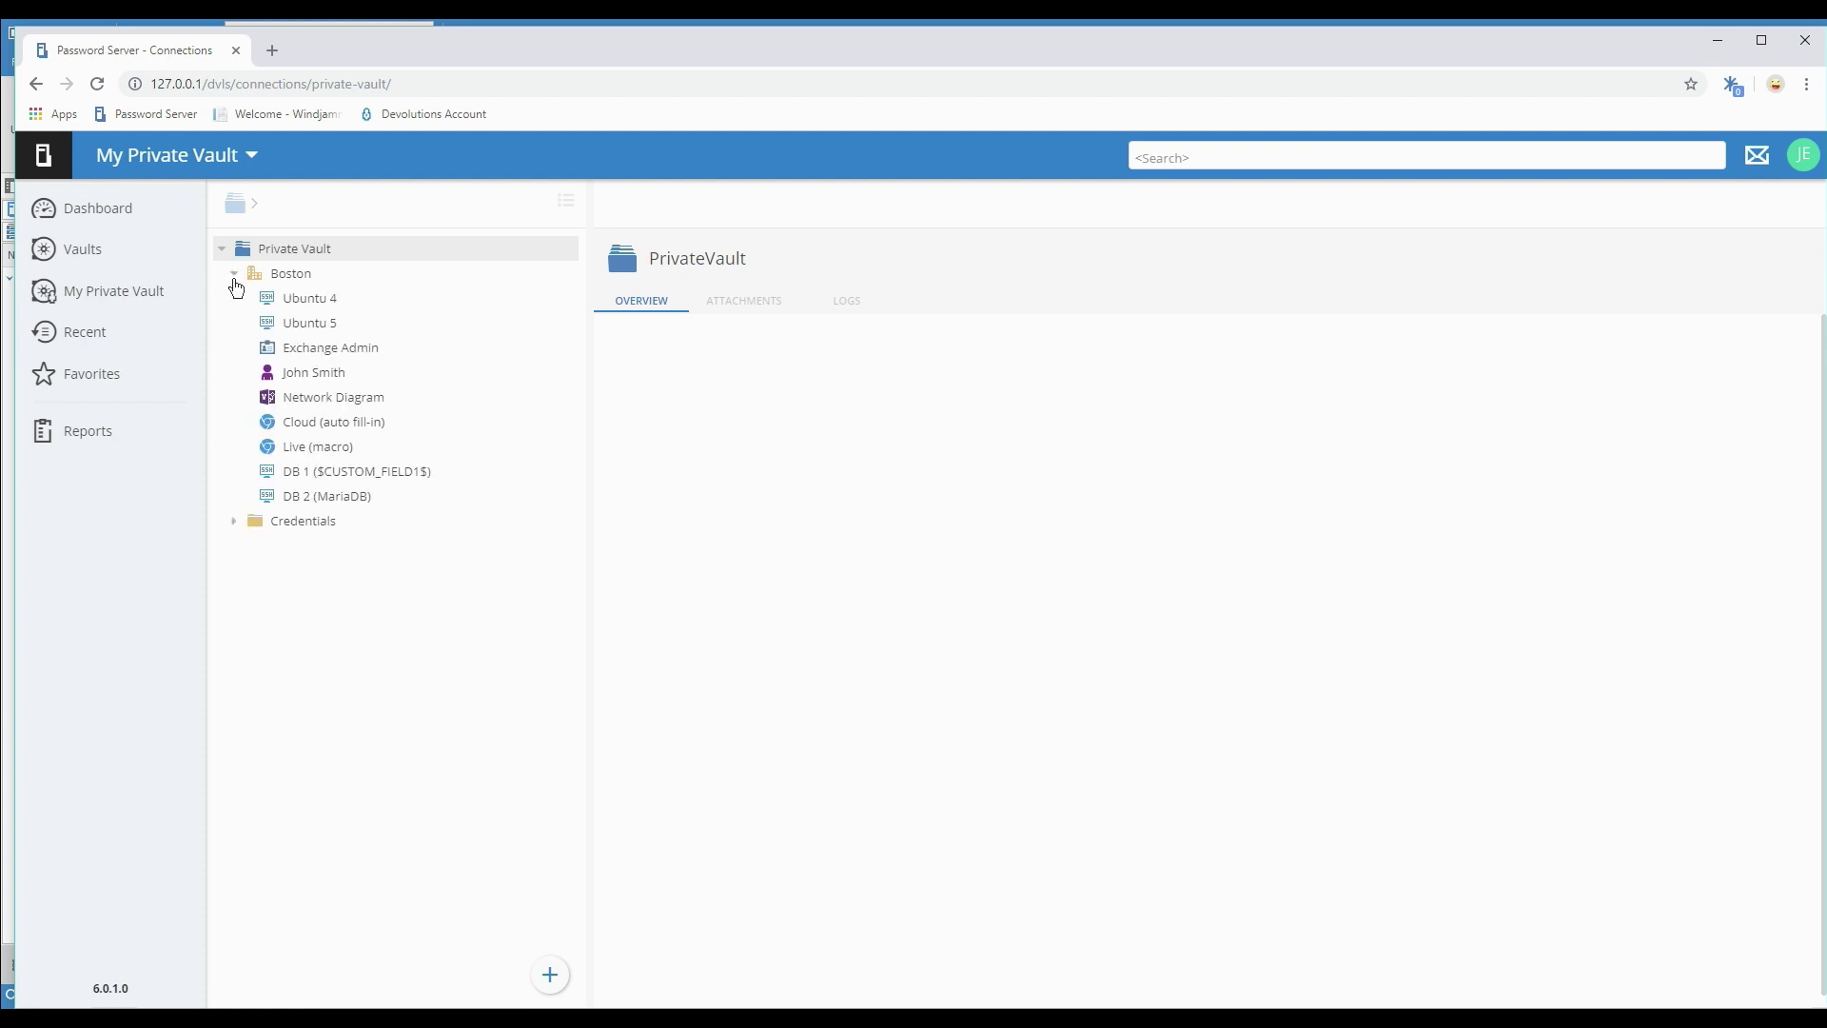